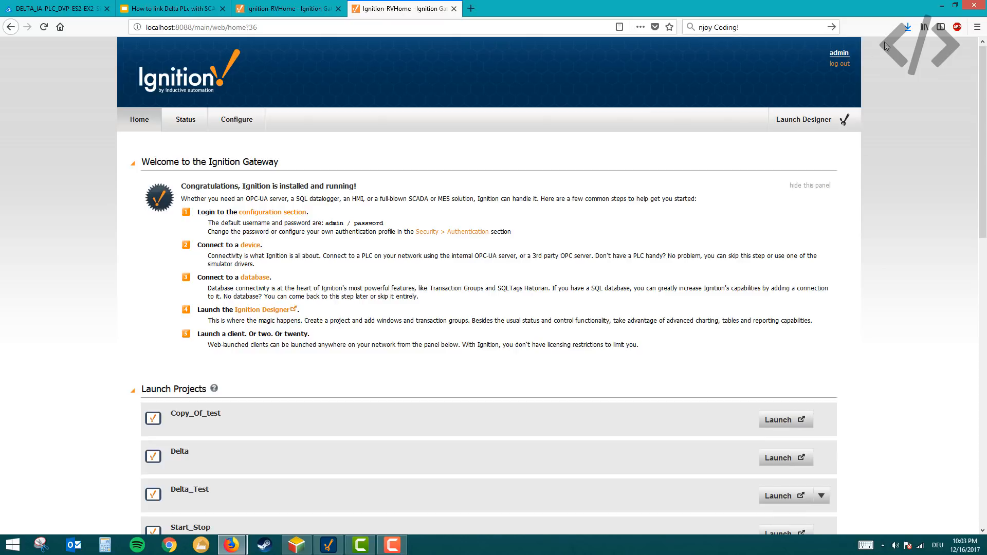
# - Log out of the Ignition gateway and log back in with the admin account
pyautogui.click(839, 64)
pyautogui.click(842, 55)
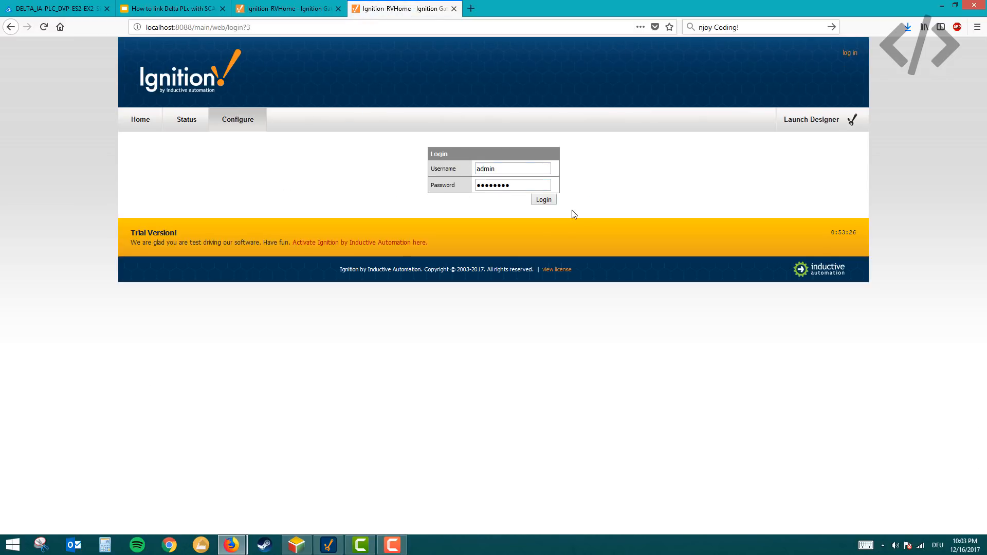
pyautogui.click(547, 202)
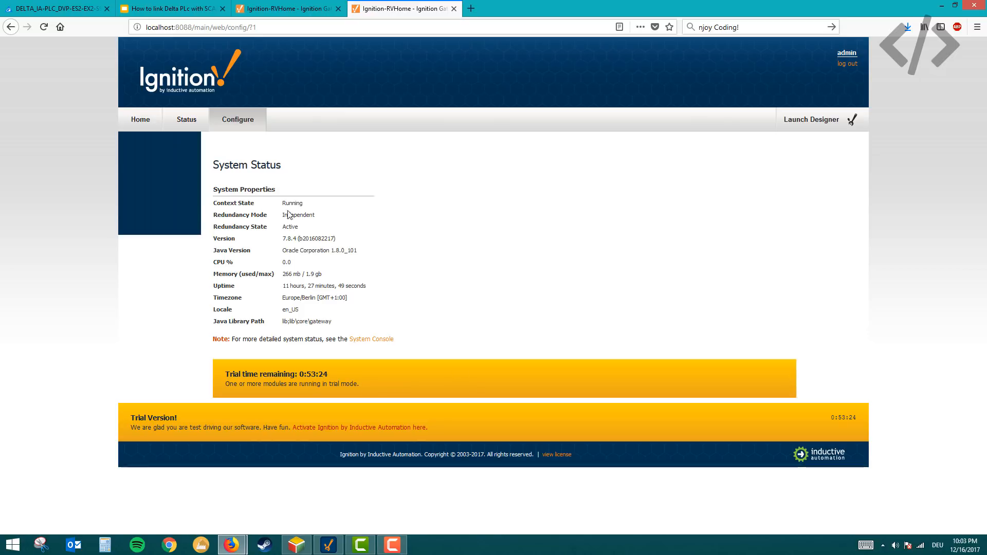
# - Start a new device from the gateway's device list and choose Modbus TCP as its type
pyautogui.click(145, 126)
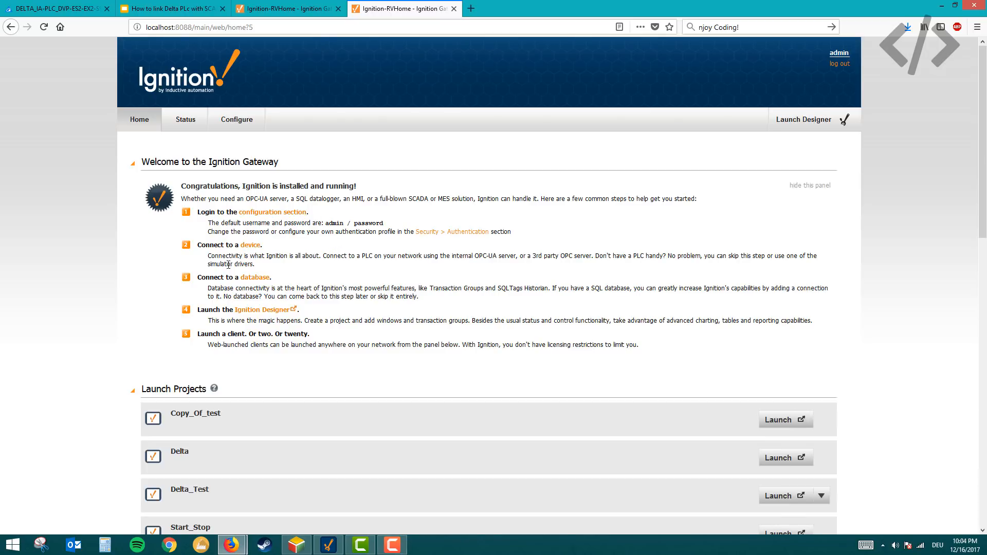
pyautogui.click(248, 247)
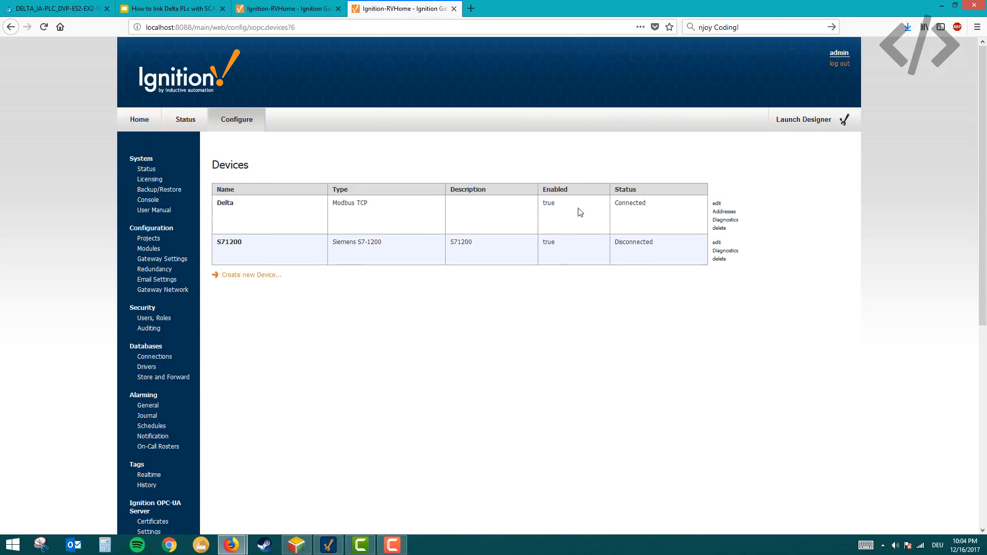
pyautogui.click(241, 277)
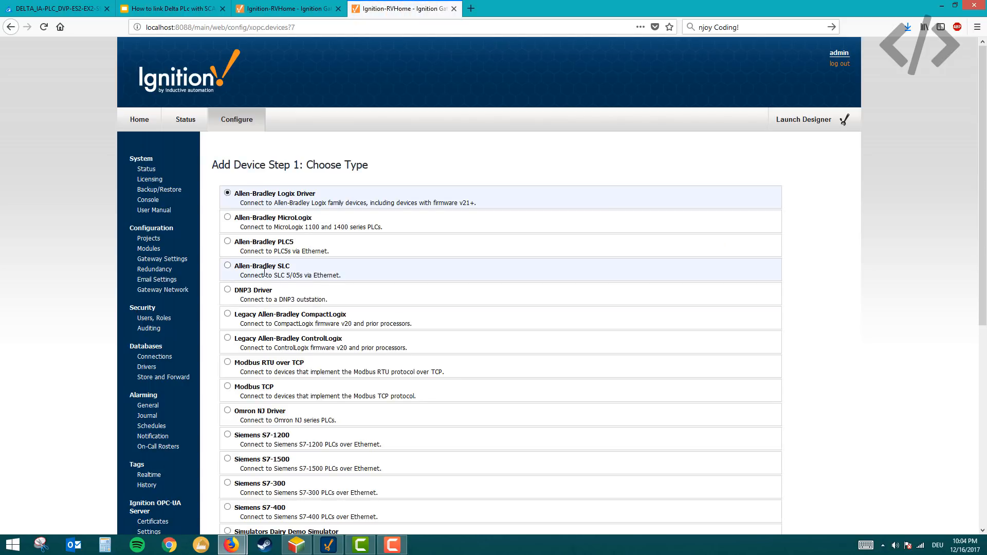
pyautogui.scroll(-3, 259, 306)
pyautogui.scroll(-2, 261, 306)
pyautogui.scroll(2, 273, 288)
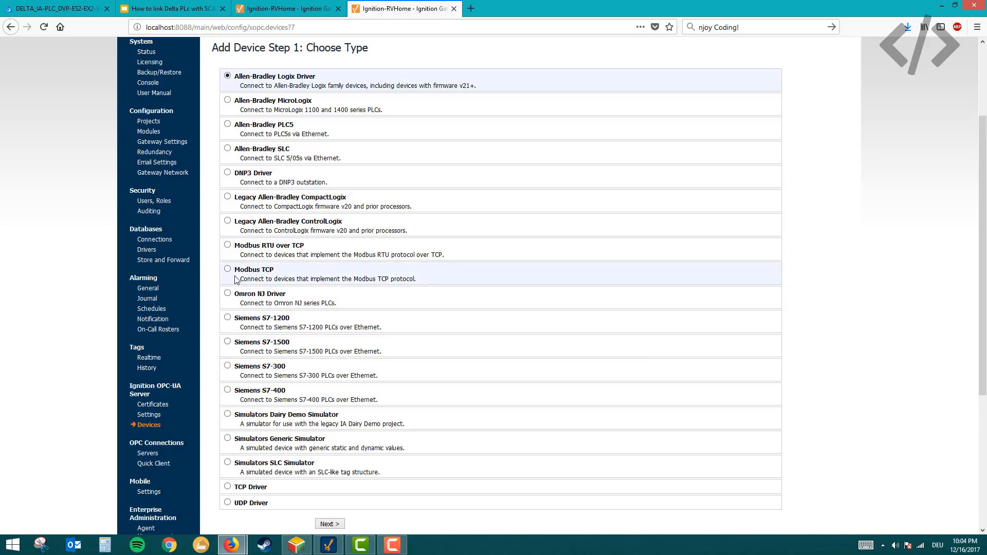
pyautogui.click(227, 270)
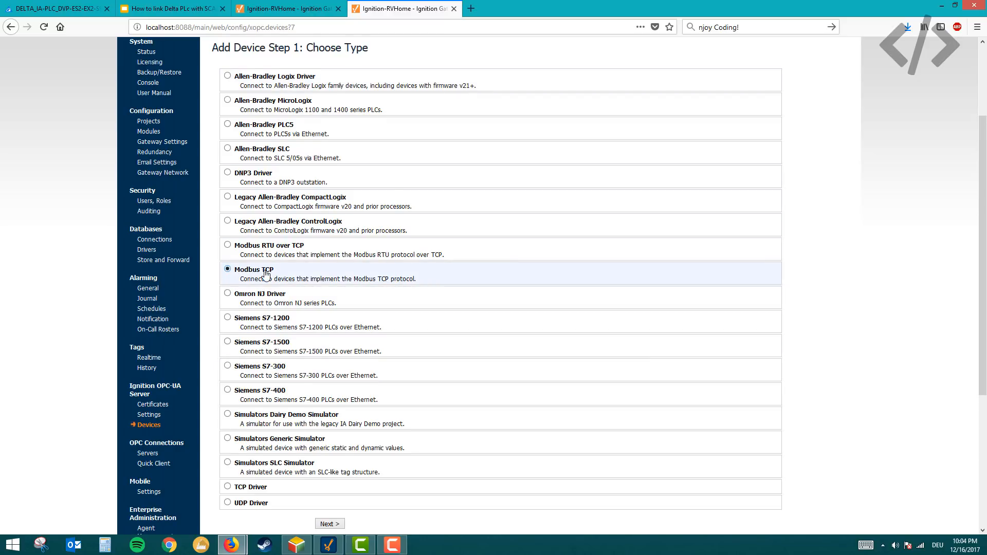
pyautogui.scroll(-1, 257, 277)
pyautogui.click(326, 505)
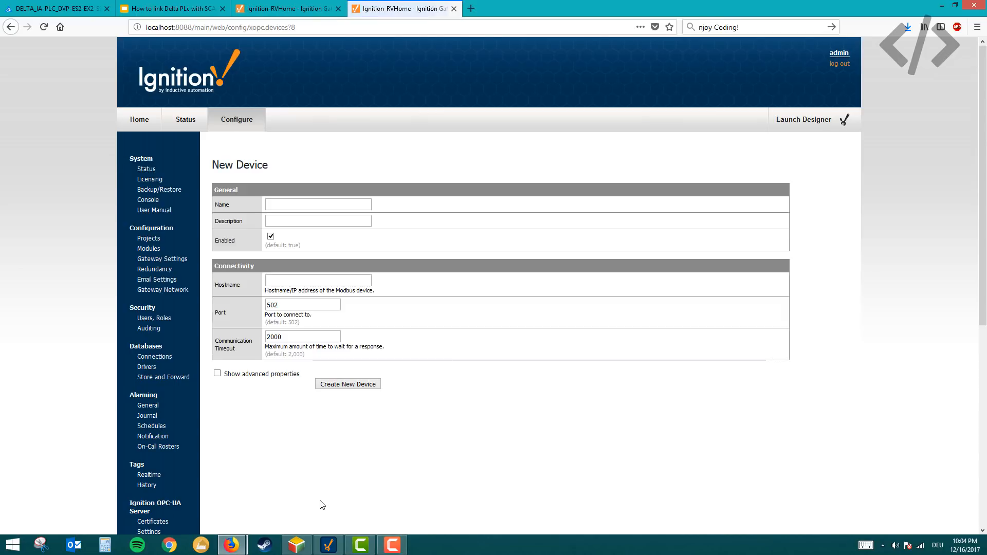
# - Name the new device Delta2 and set its hostname to 192.168.1.5
pyautogui.click(281, 206)
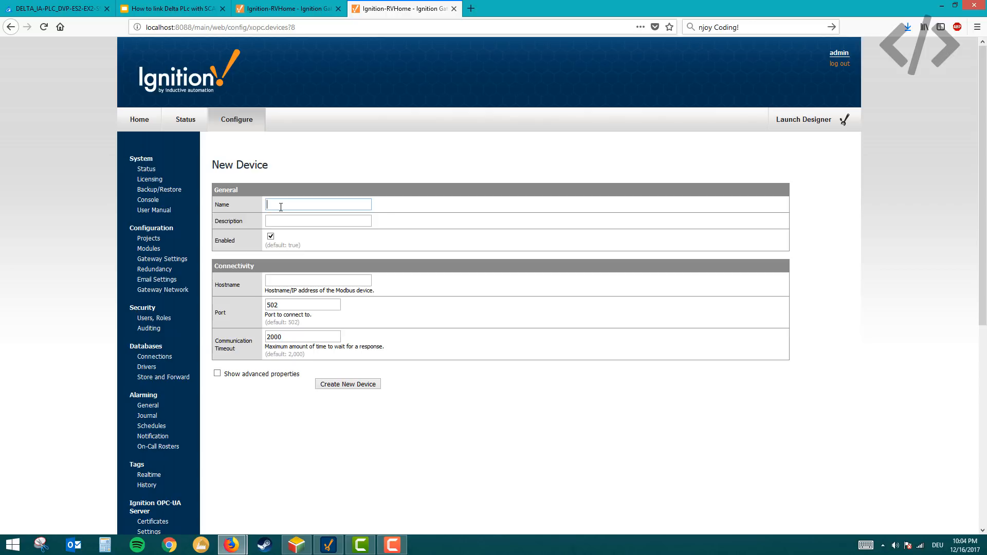
pyautogui.write('De')
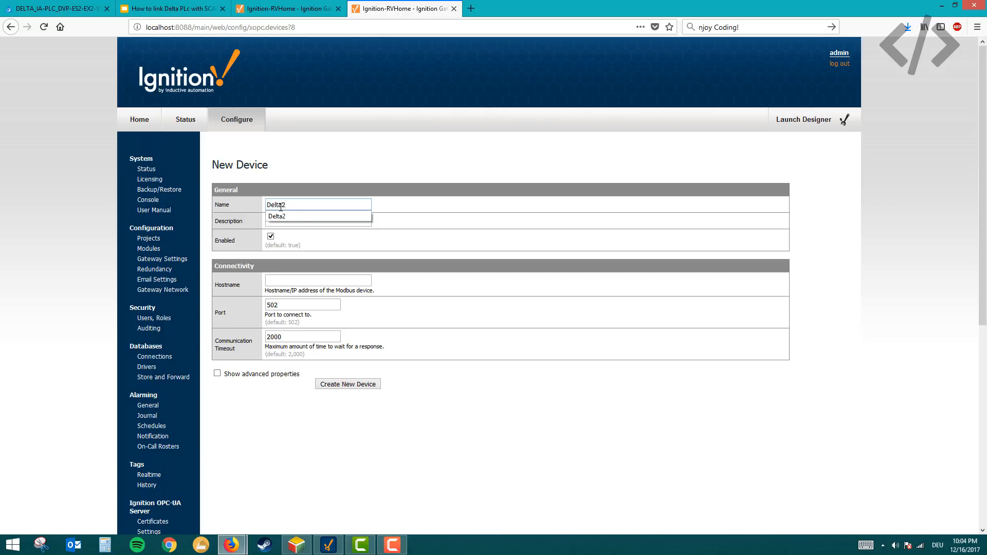
pyautogui.write('lta2')
pyautogui.click(285, 216)
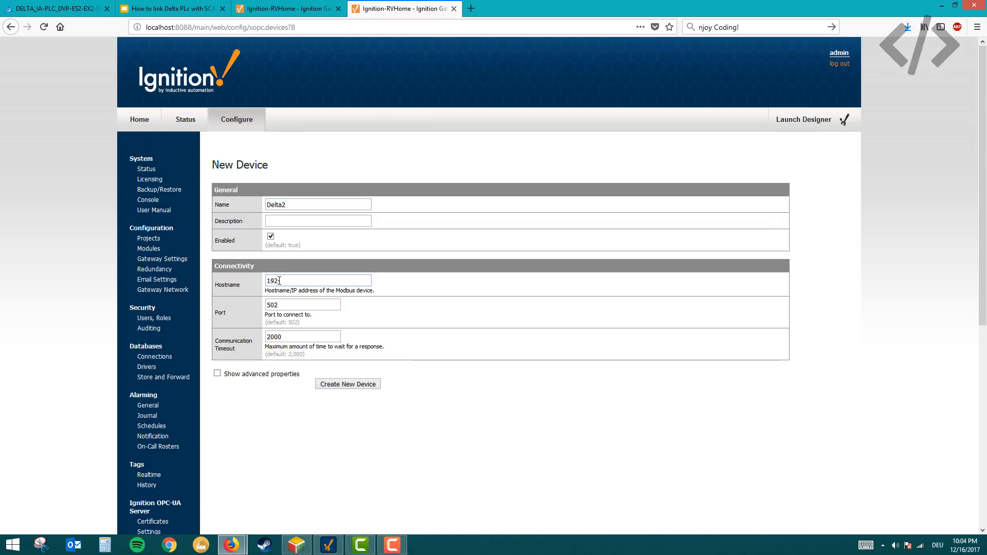
pyautogui.click(280, 281)
pyautogui.write('192.168.1.5')
# - Show the advanced properties, enable Force Multiple Register Writes, and create the device
pyautogui.click(217, 375)
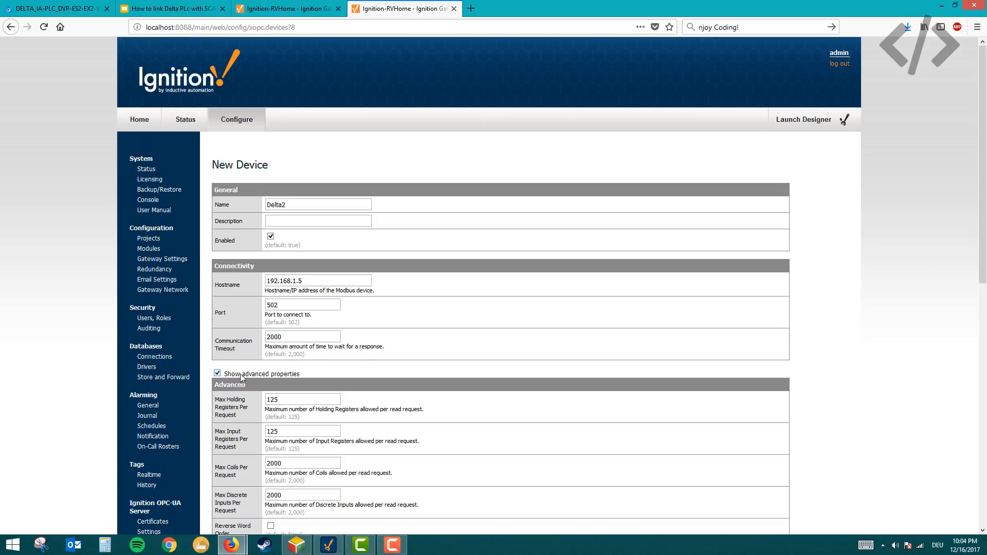
pyautogui.scroll(-5, 314, 339)
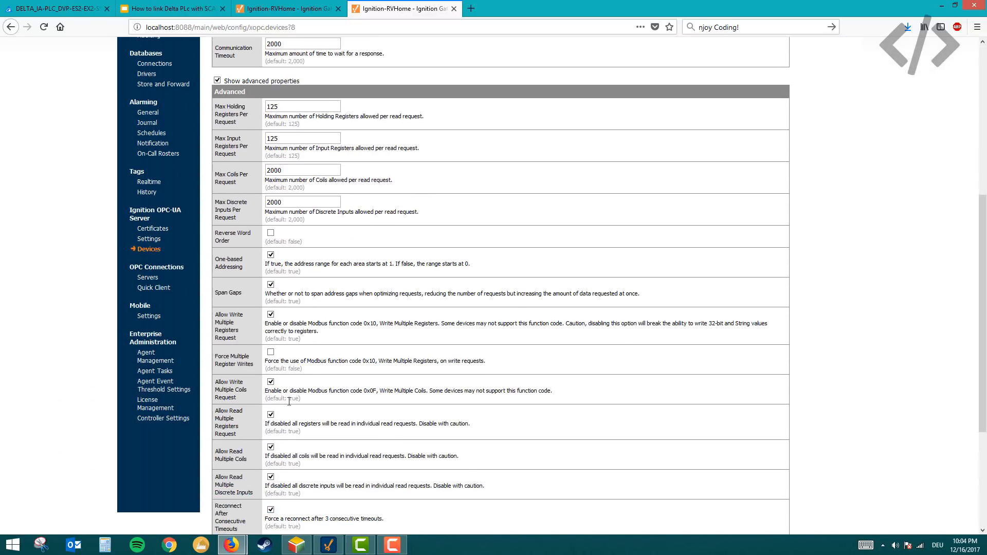
pyautogui.scroll(-2, 315, 329)
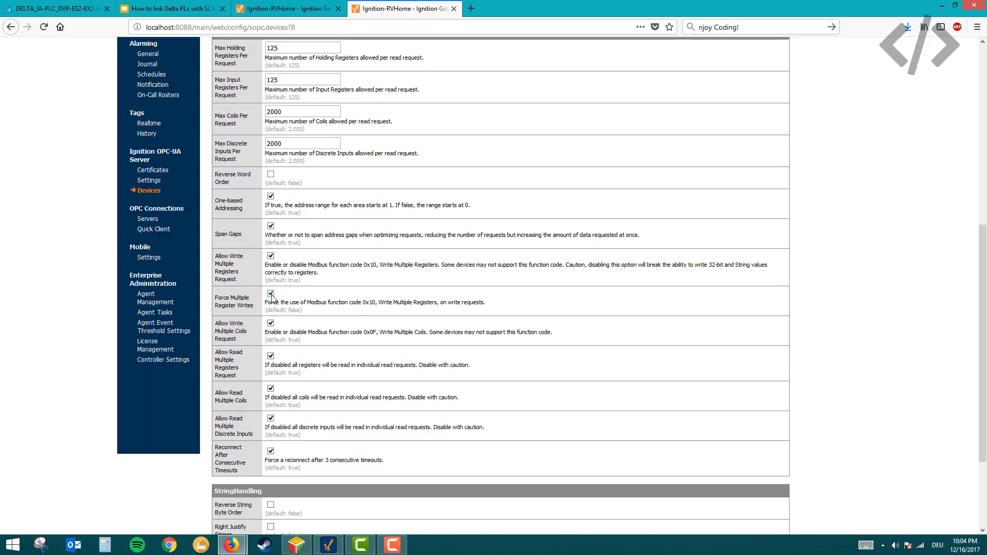
pyautogui.scroll(-3, 271, 297)
pyautogui.click(337, 462)
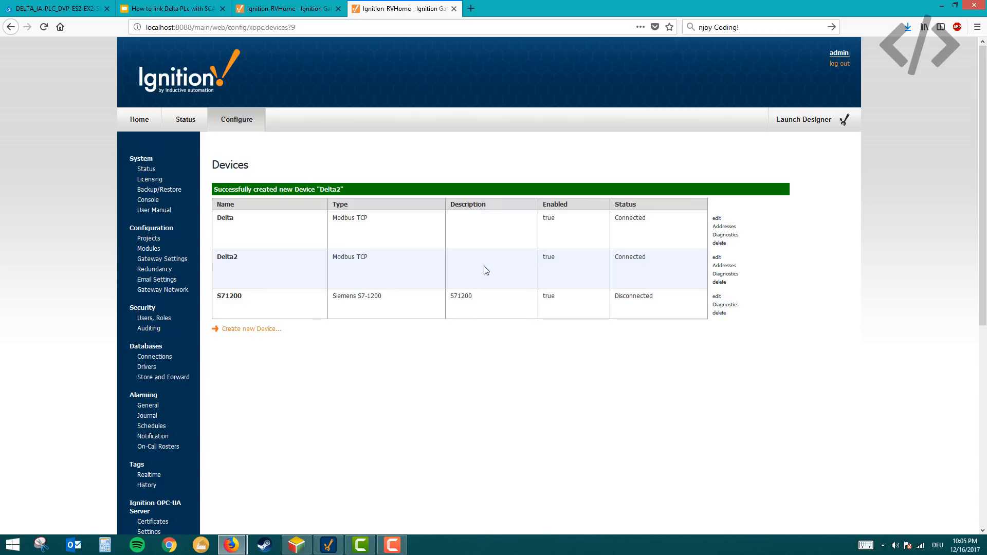
# - Delete the Delta2 device from the device list and confirm the deletion
pyautogui.click(719, 282)
pyautogui.click(291, 221)
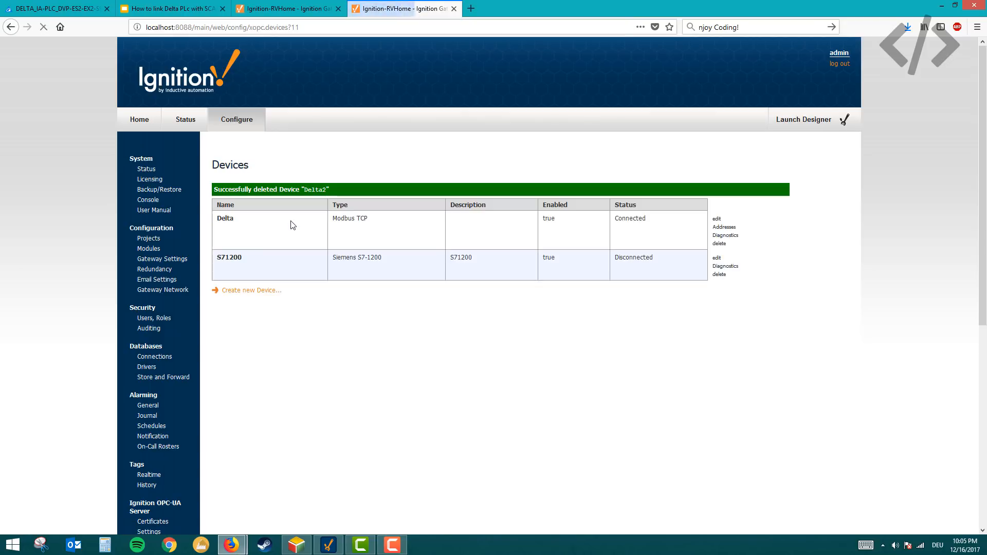
pyautogui.moveTo(221, 218); pyautogui.dragTo(654, 226)
pyautogui.click(655, 225)
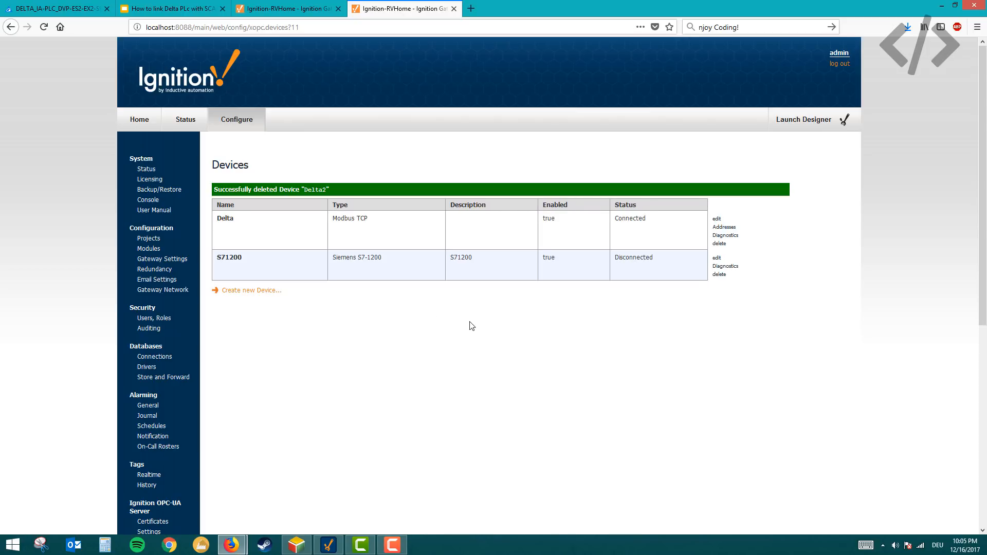
pyautogui.doubleClick(228, 220)
pyautogui.click(252, 234)
# - Switch to the Google Slides presentation and advance to the Step 5 slide on defining tags
pyautogui.moveTo(249, 540)
pyautogui.click(288, 493)
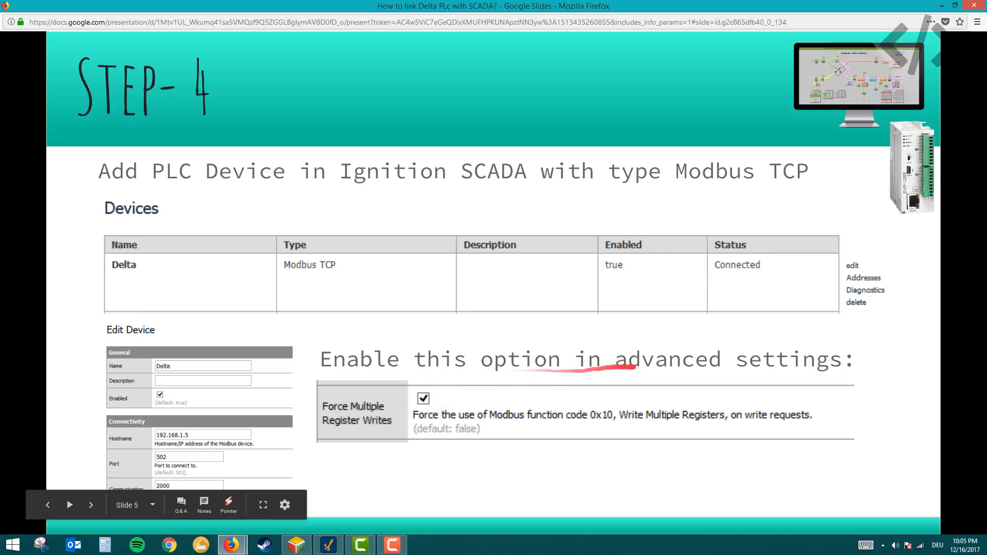
pyautogui.press('Right')
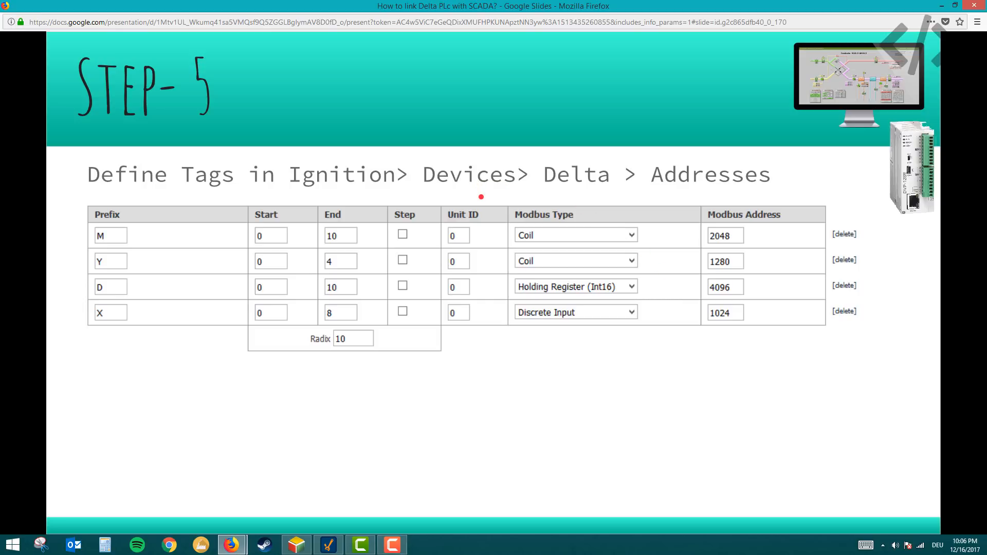
# - Bring up the Delta ISPSoft and Ignition Designer windows, and repeatedly toggle auxiliary inputs M0 and M1 on the test panel
pyautogui.click(296, 545)
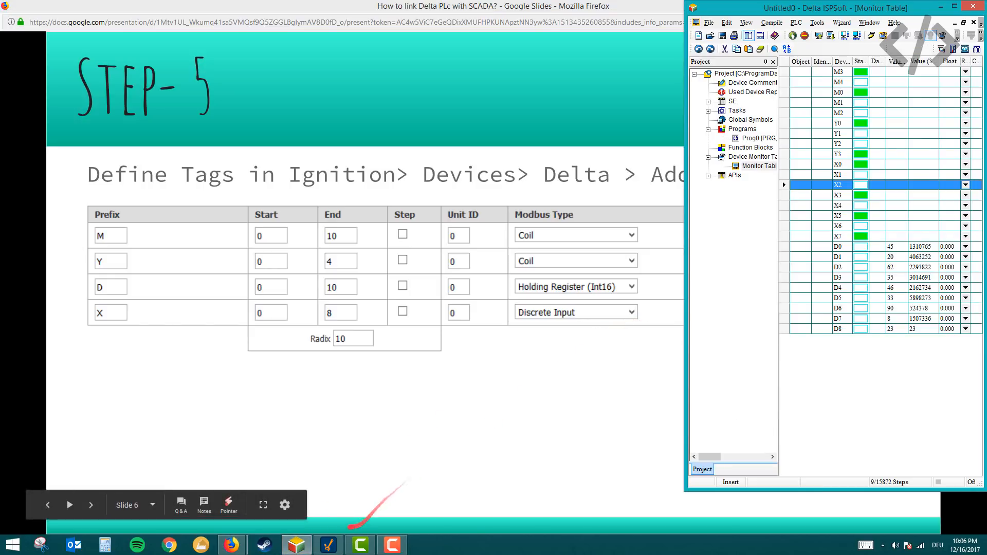
pyautogui.click(330, 545)
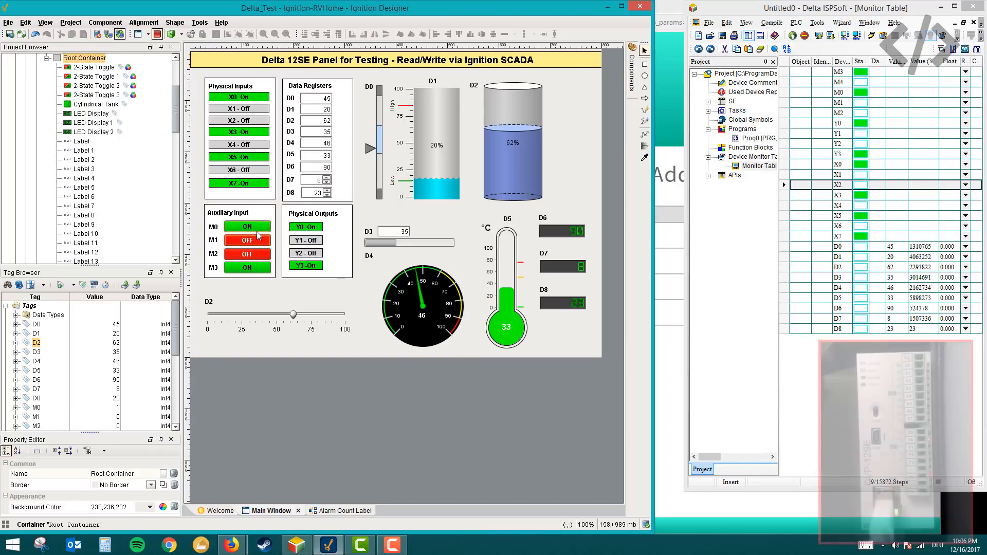
pyautogui.click(255, 227)
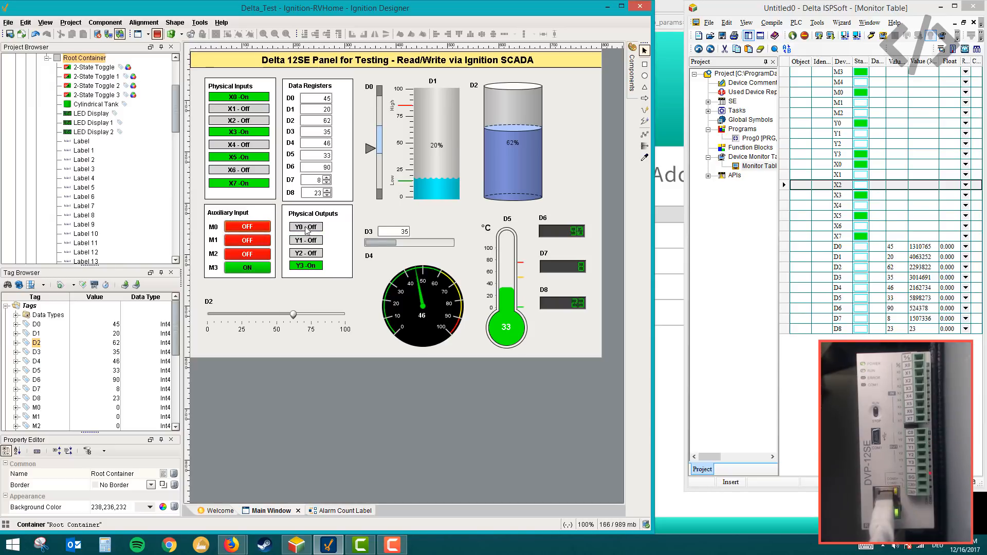
pyautogui.click(262, 227)
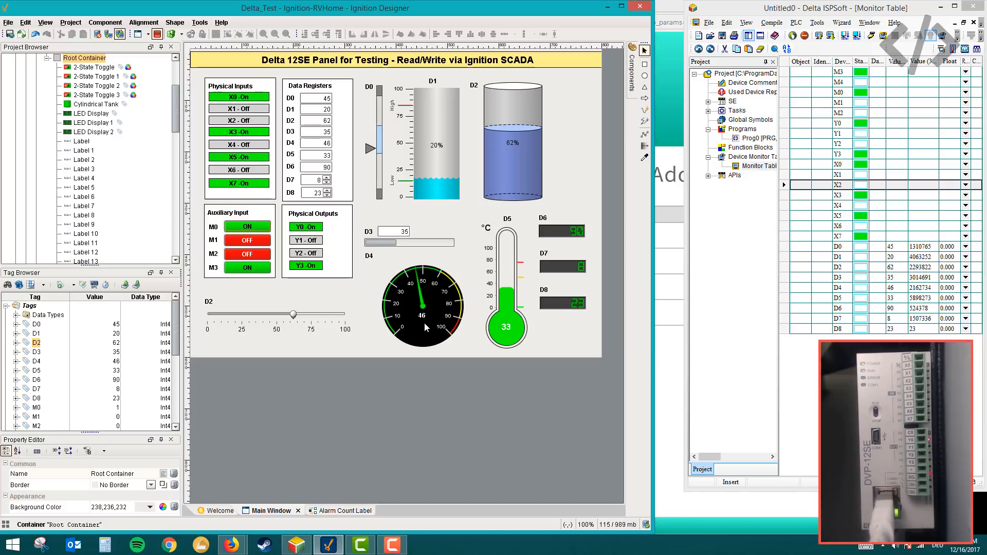
pyautogui.click(249, 230)
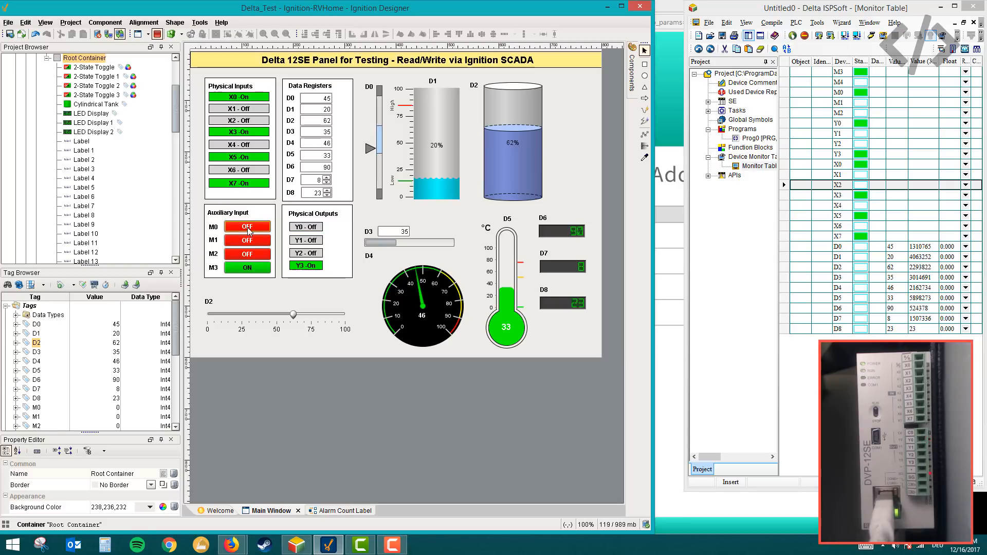
pyautogui.click(252, 229)
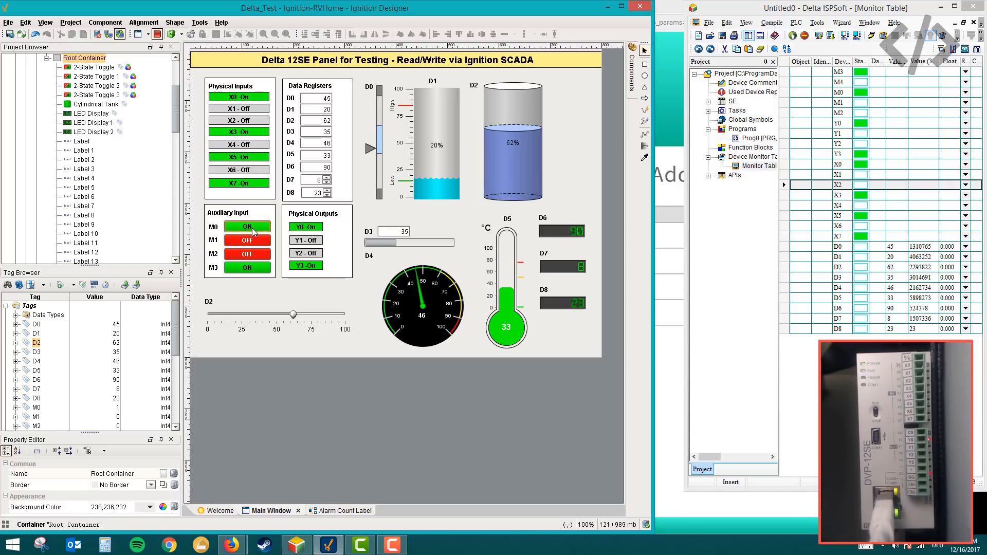
pyautogui.click(253, 232)
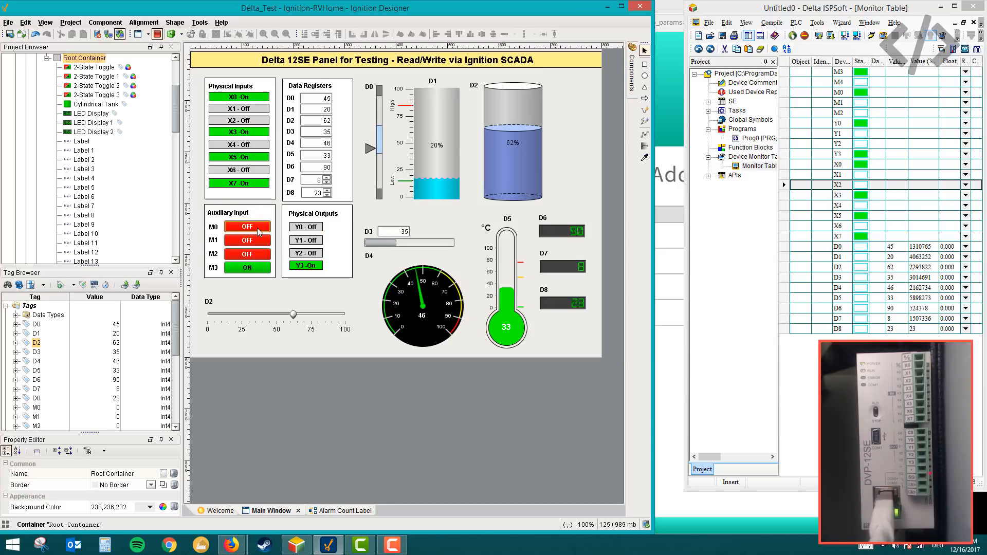
pyautogui.click(258, 232)
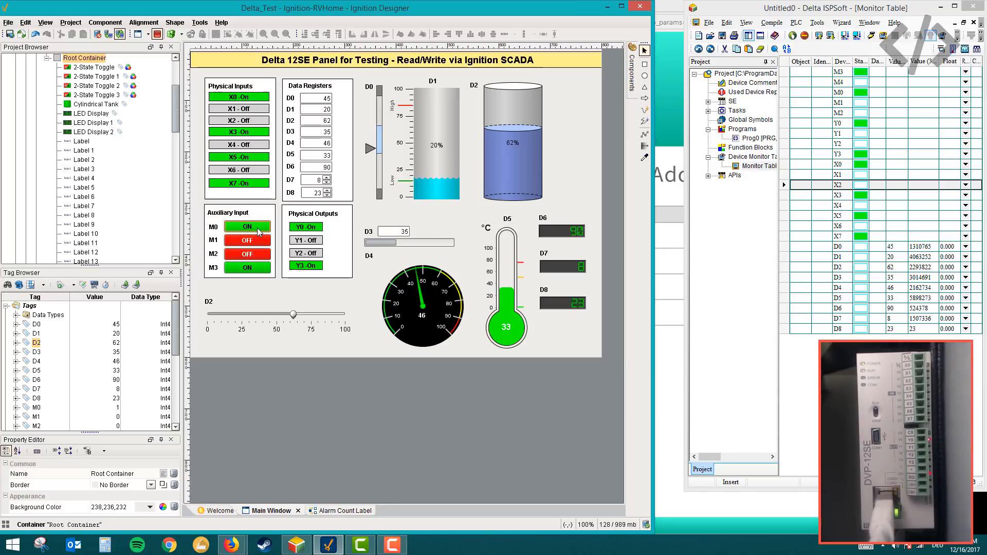
pyautogui.click(259, 240)
pyautogui.click(259, 241)
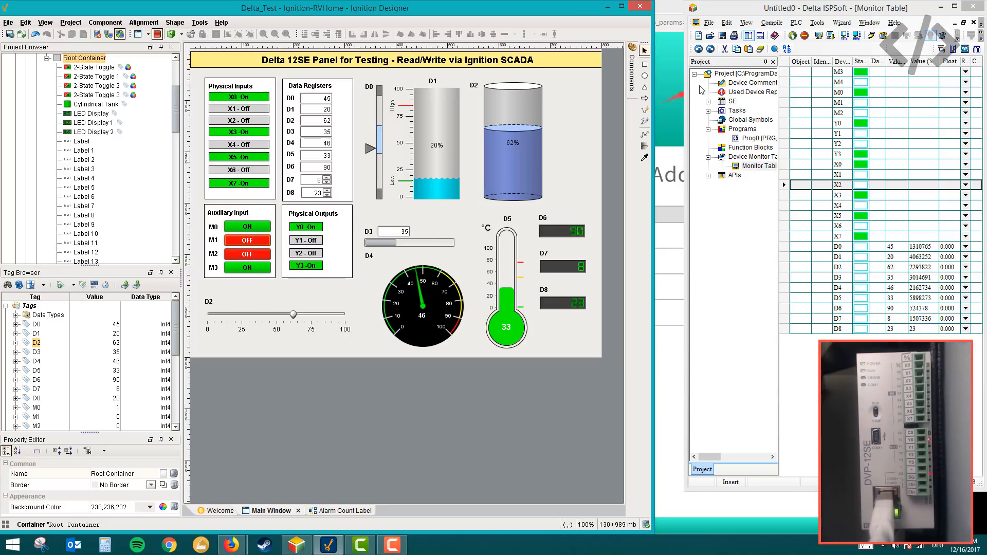
# - Open the Prog0 ladder program in ISPSoft and start its online monitoring
pyautogui.doubleClick(756, 138)
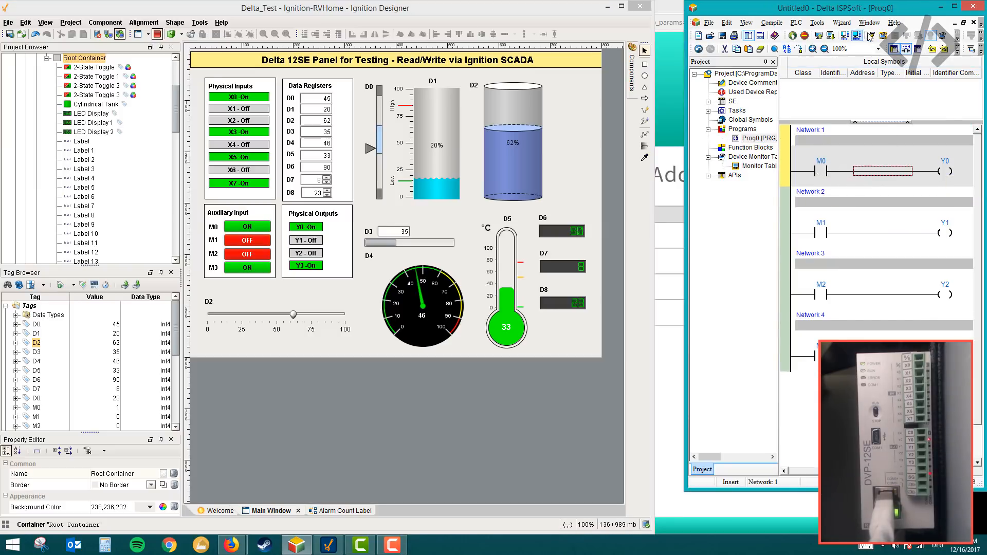
pyautogui.click(871, 35)
# - On the Ignition Designer test panel, toggle M1 and M2, and set M0 off and M1 on
pyautogui.click(263, 241)
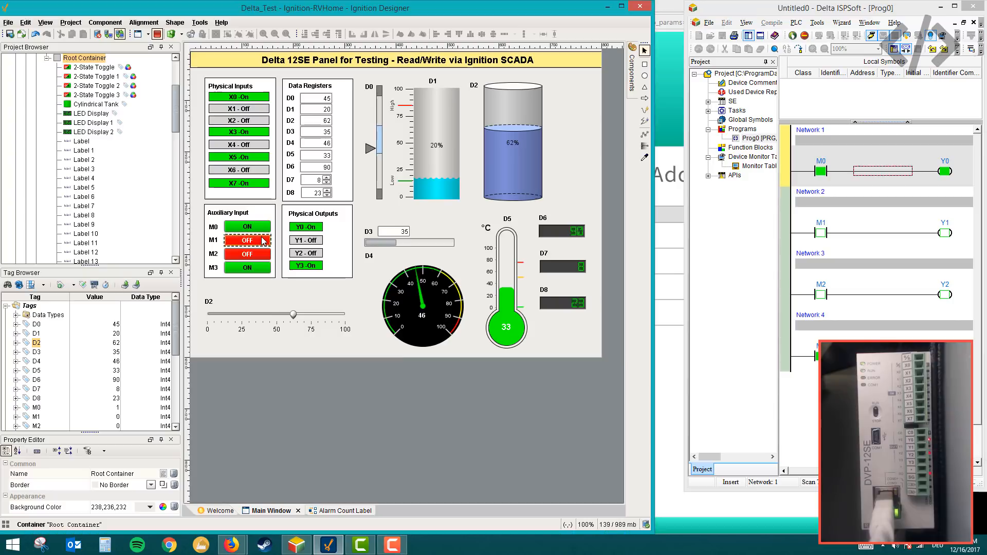
pyautogui.click(262, 241)
pyautogui.click(262, 256)
pyautogui.click(262, 240)
pyautogui.click(262, 252)
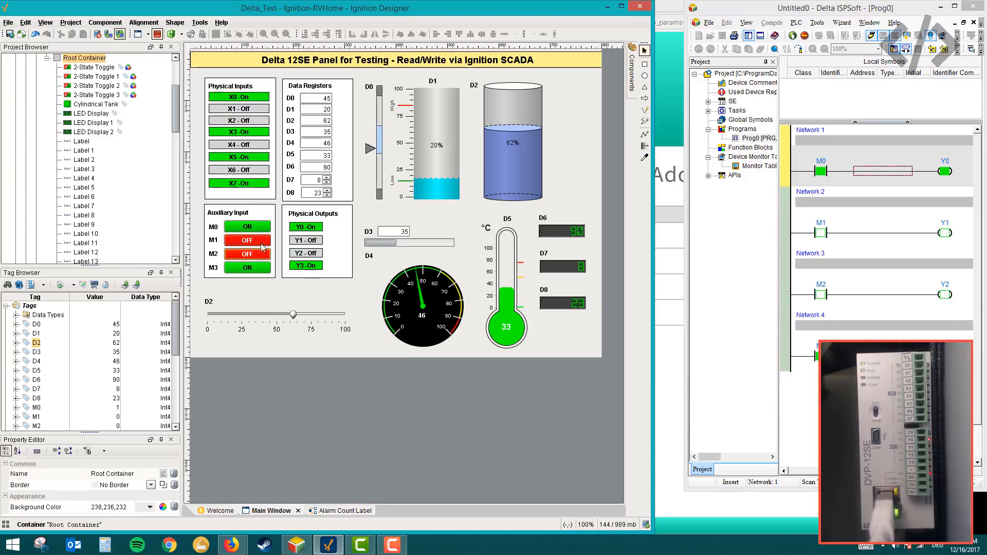
pyautogui.click(260, 227)
pyautogui.click(259, 240)
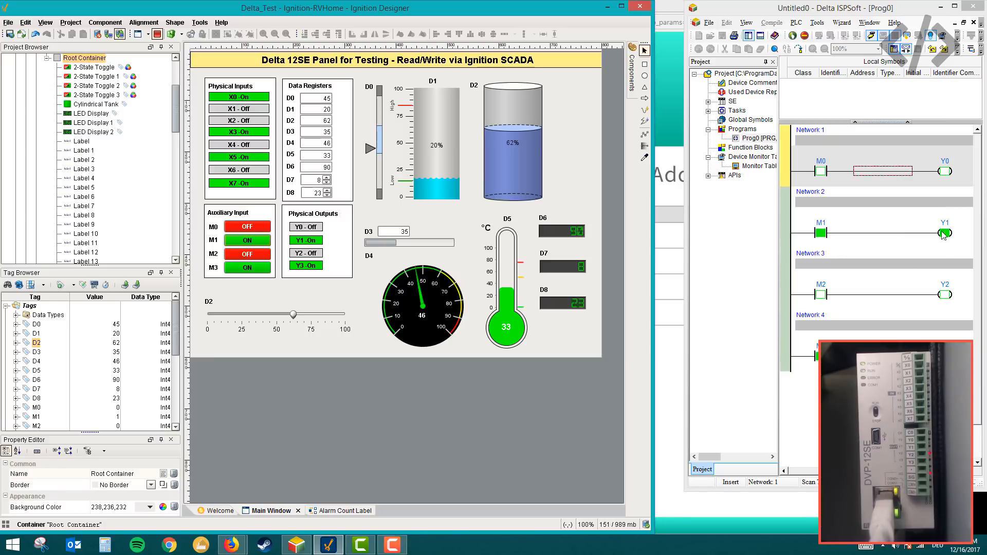
# - Widen the ISPSoft window toward the Ignition Designer window and select the Y1 coil in Network 2
pyautogui.click(686, 222)
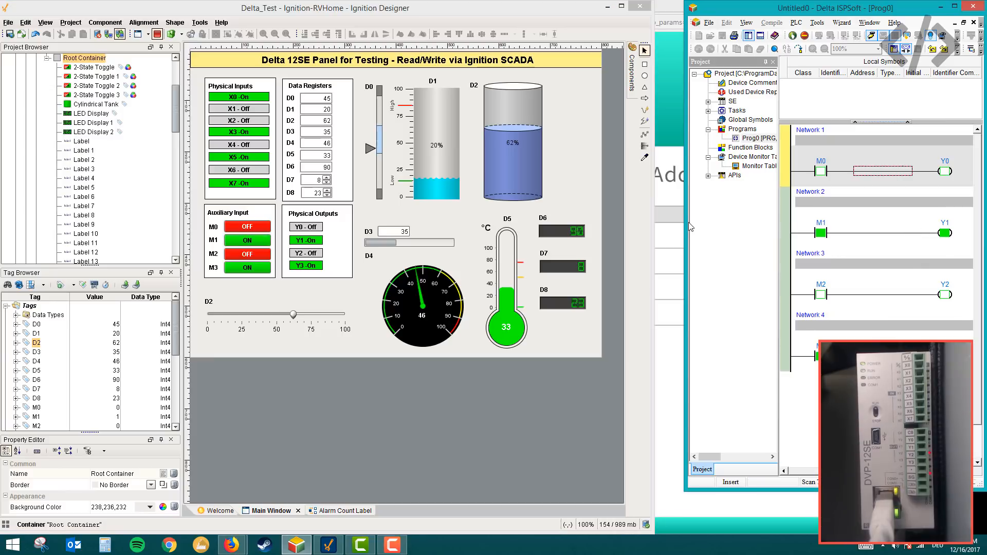
pyautogui.moveTo(686, 221); pyautogui.dragTo(655, 222)
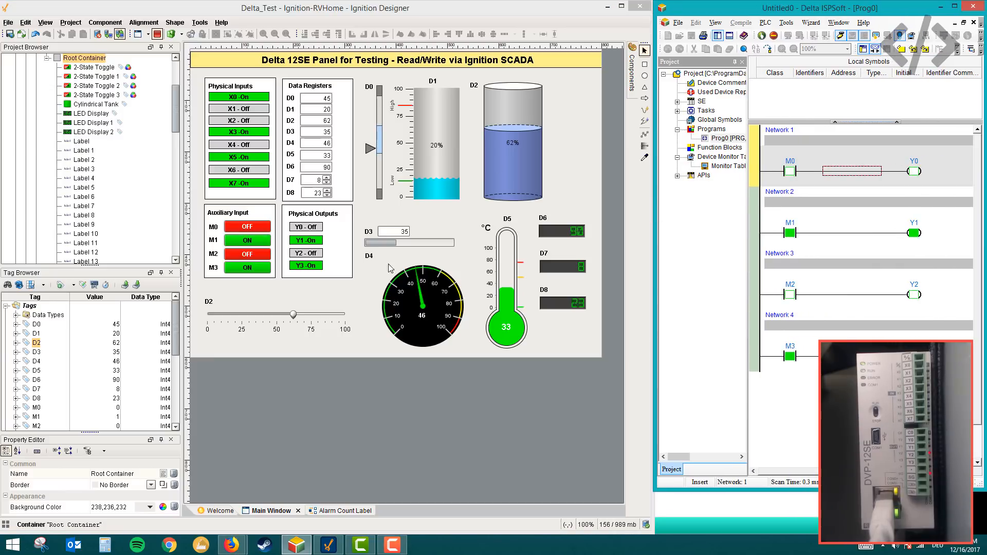
pyautogui.click(908, 232)
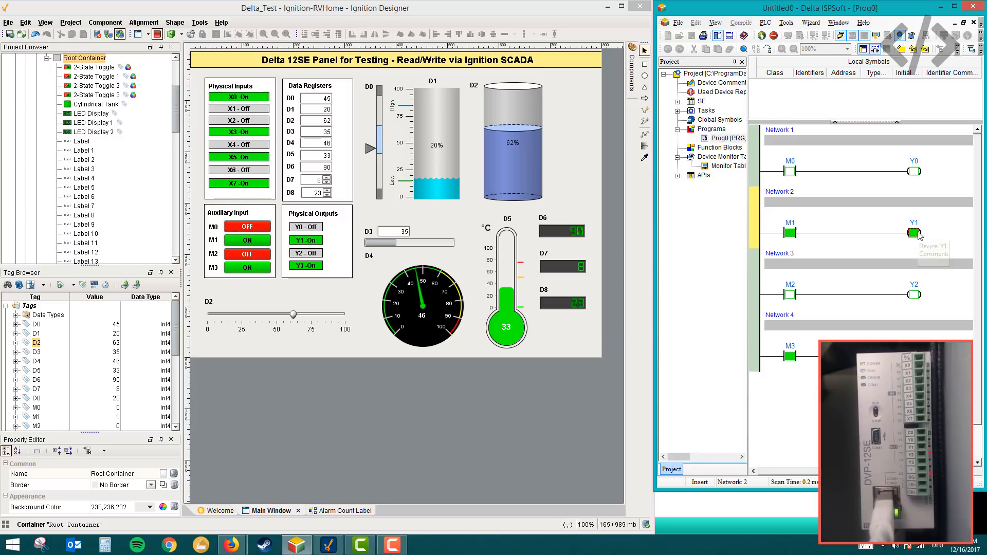
# - Examine the ladder elements in Networks 1 and 2, selecting the Y0 coil and the M0 and M1 contacts
pyautogui.click(918, 171)
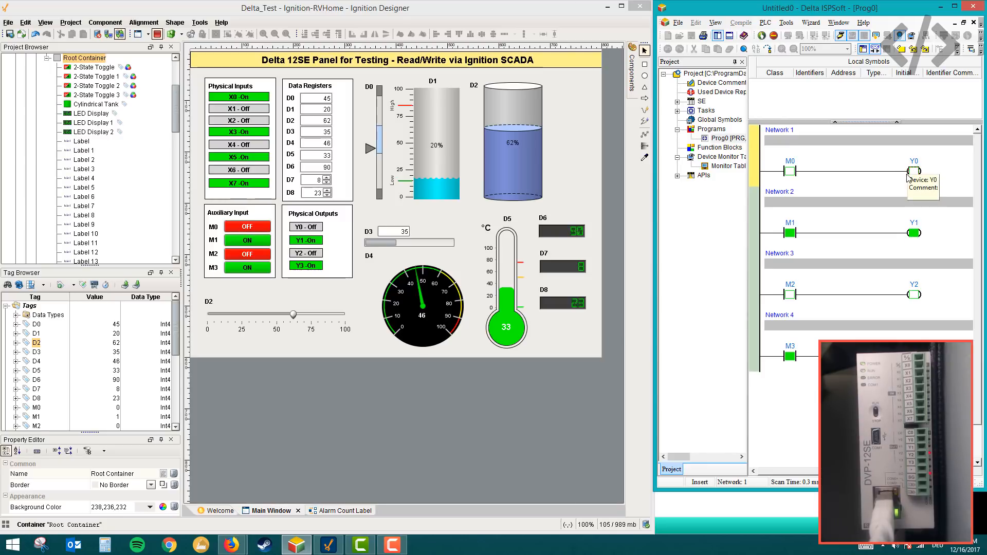
pyautogui.click(790, 171)
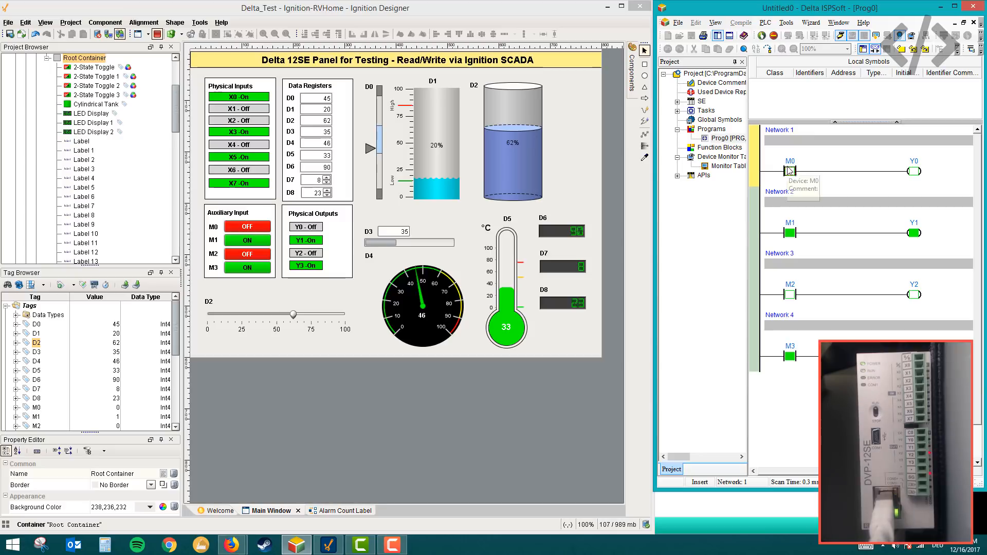
pyautogui.click(793, 233)
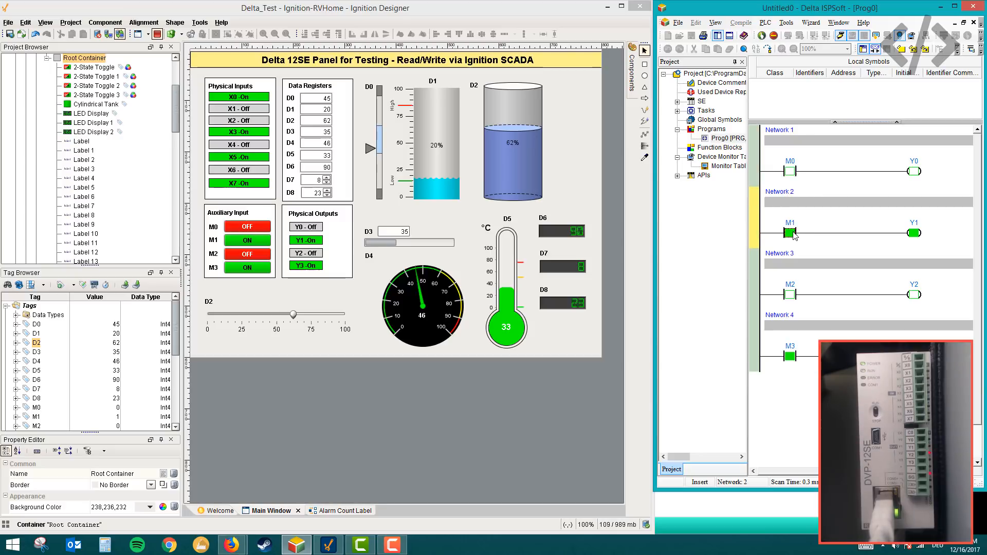
pyautogui.click(794, 173)
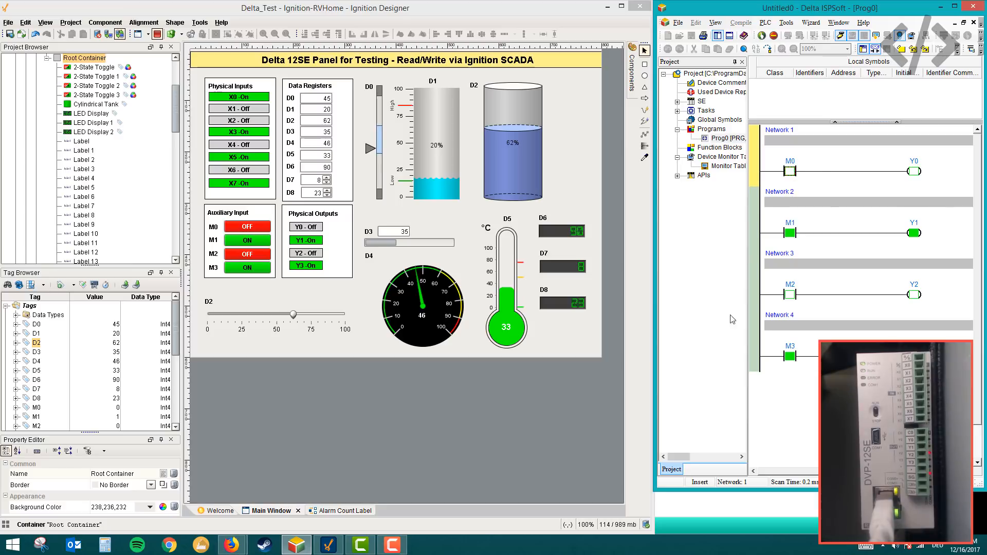
# - Open the device Monitor Table of the ISPSoft project and select the X5 row
pyautogui.doubleClick(712, 167)
pyautogui.click(817, 224)
pyautogui.click(816, 219)
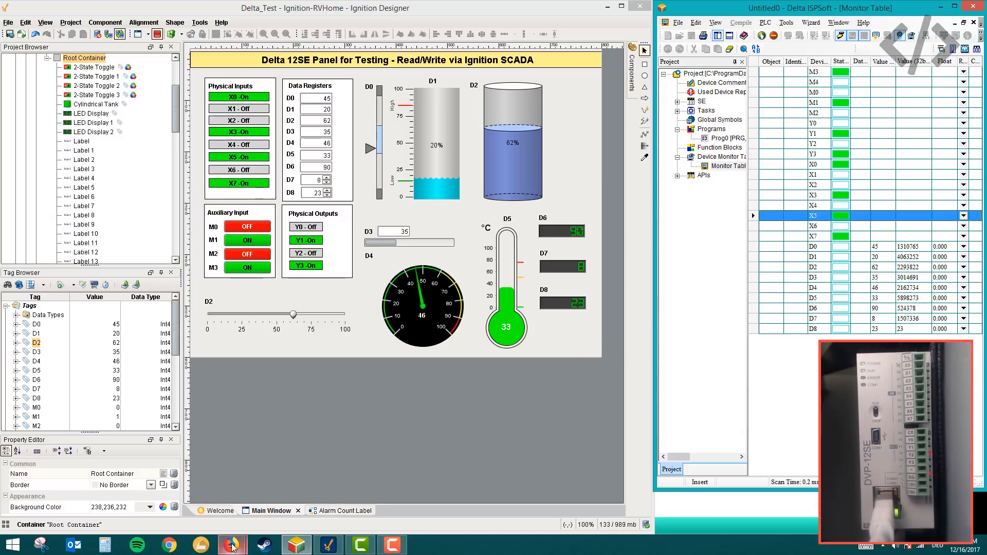
# - Switch to the Firefox window showing the Google Slides presentation on linking the Delta PLC with SCADA
pyautogui.moveTo(232, 546)
pyautogui.click(268, 493)
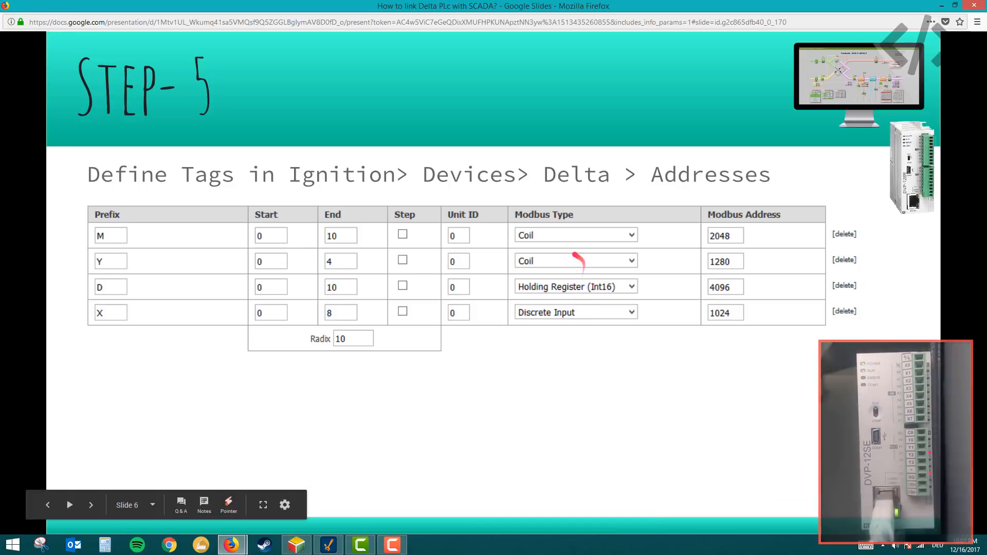
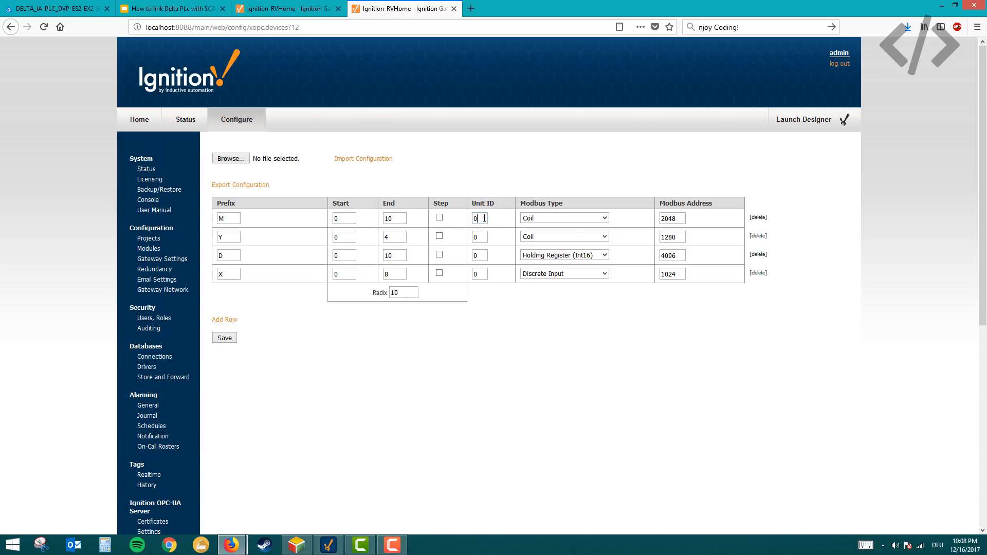
# - Set the M row's Modbus type to Coil and look up the M device in the Delta manual's PLC Device Address table
pyautogui.click(606, 221)
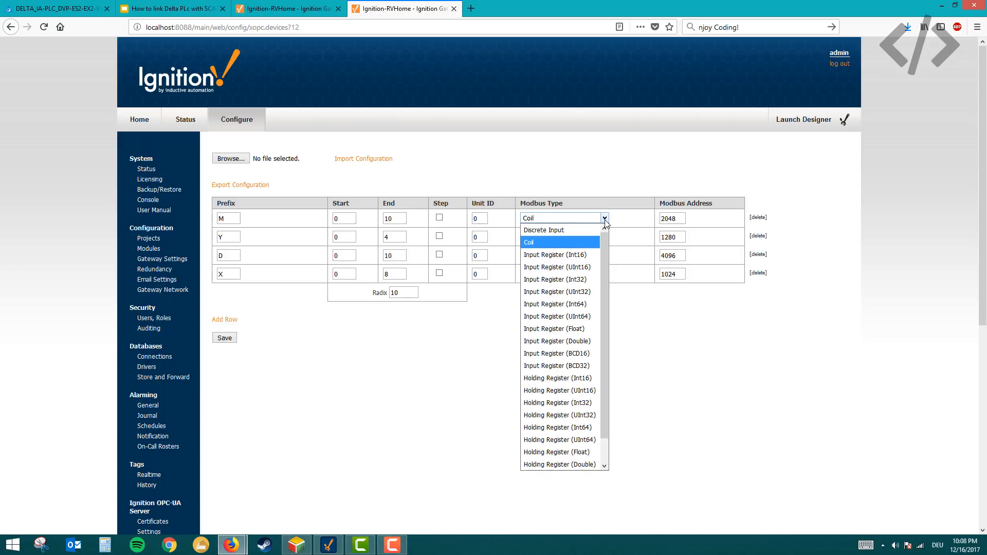
pyautogui.click(589, 243)
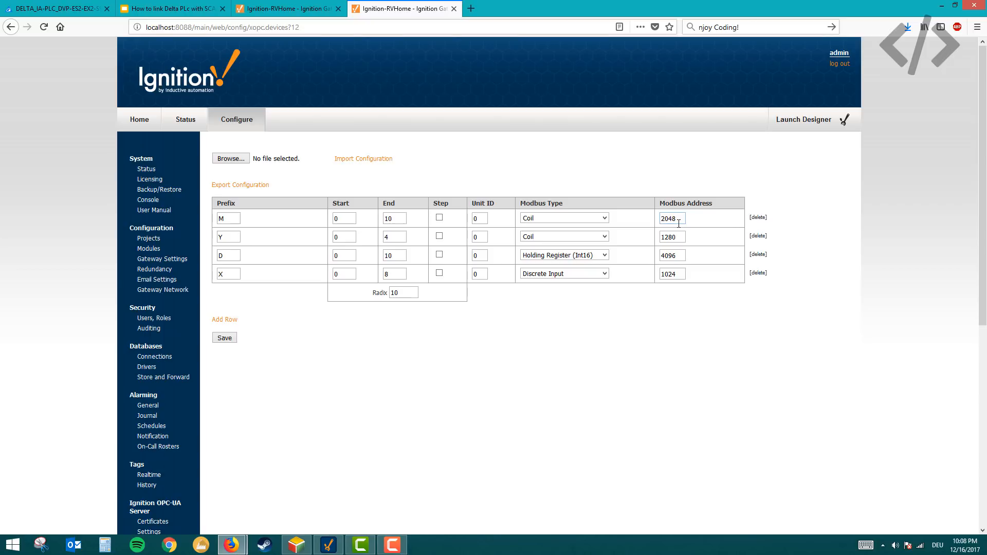
pyautogui.click(72, 11)
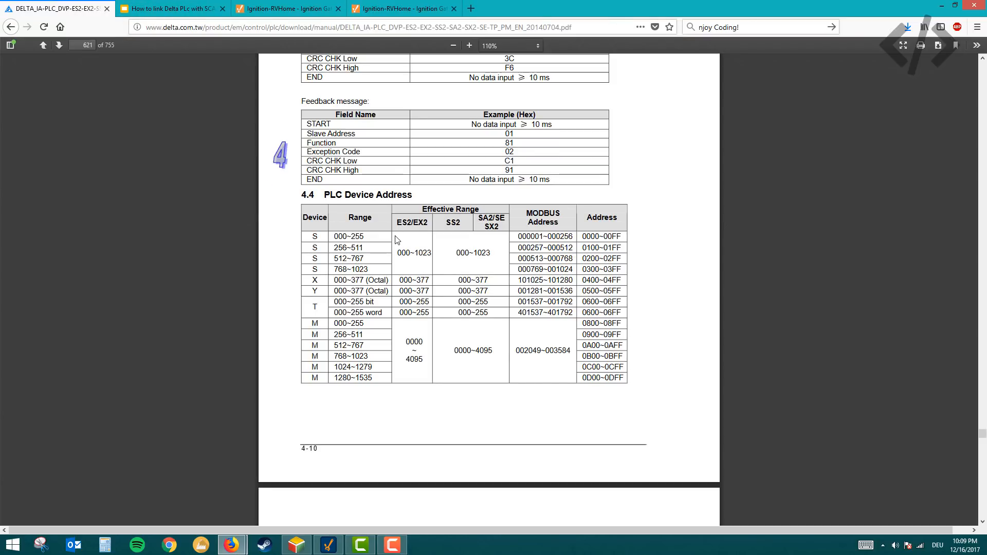
pyautogui.moveTo(316, 323); pyautogui.dragTo(321, 323)
pyautogui.click(316, 324)
# - Convert the M start address, hexadecimal 800, to decimal in Calculator and return to the Ignition device address page
pyautogui.click(105, 544)
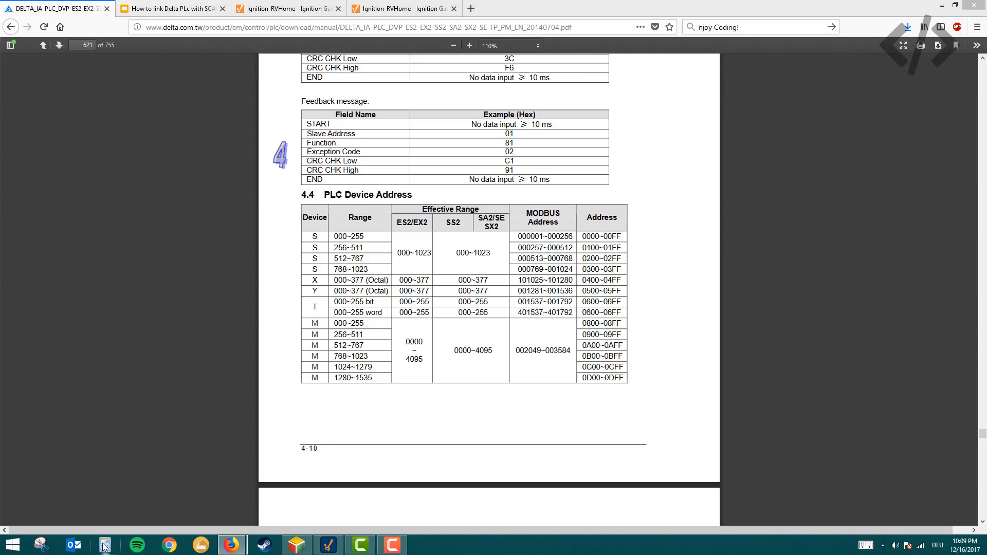
pyautogui.moveTo(400, 159); pyautogui.dragTo(335, 182)
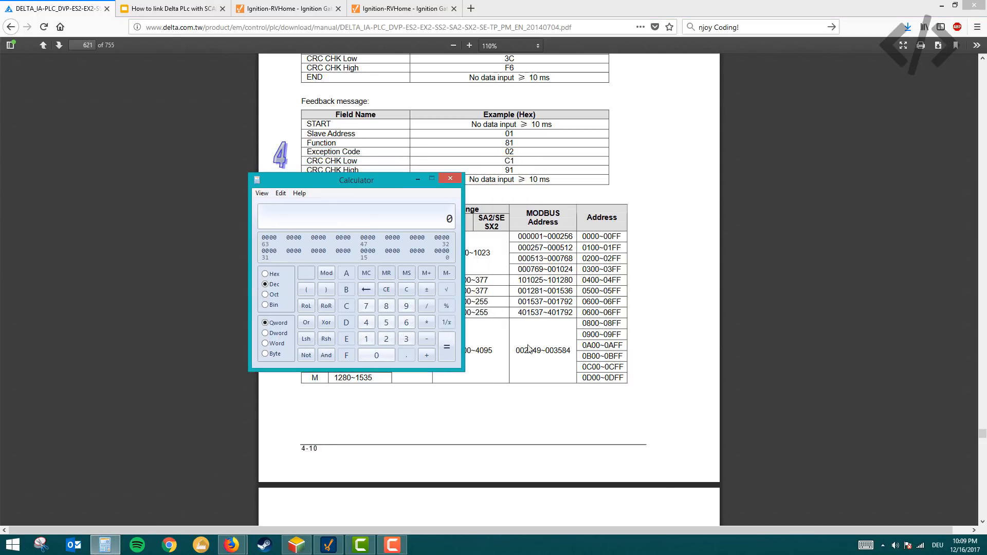
pyautogui.moveTo(398, 180); pyautogui.dragTo(519, 95)
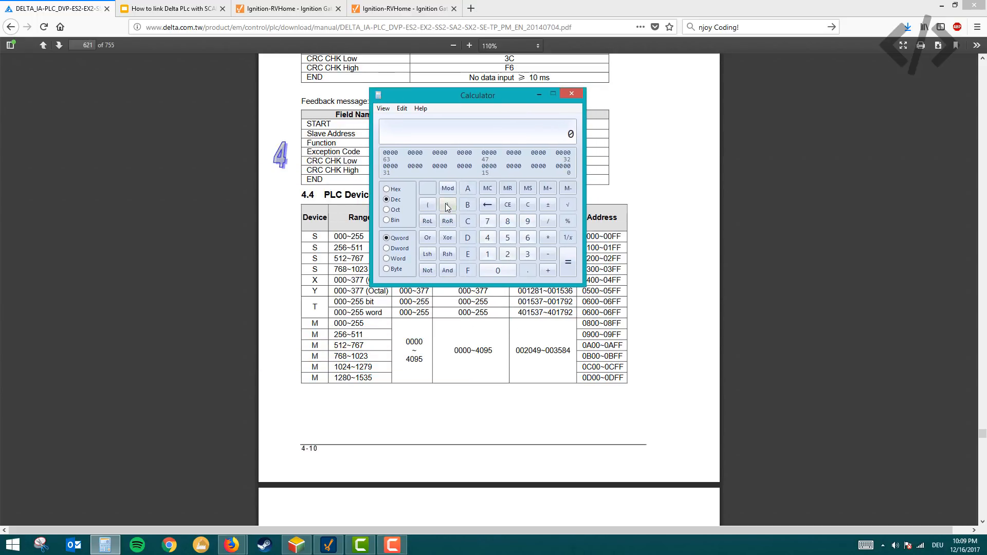
pyautogui.click(391, 190)
pyautogui.click(508, 221)
pyautogui.click(498, 270)
pyautogui.click(498, 271)
pyautogui.click(391, 200)
pyautogui.moveTo(231, 544)
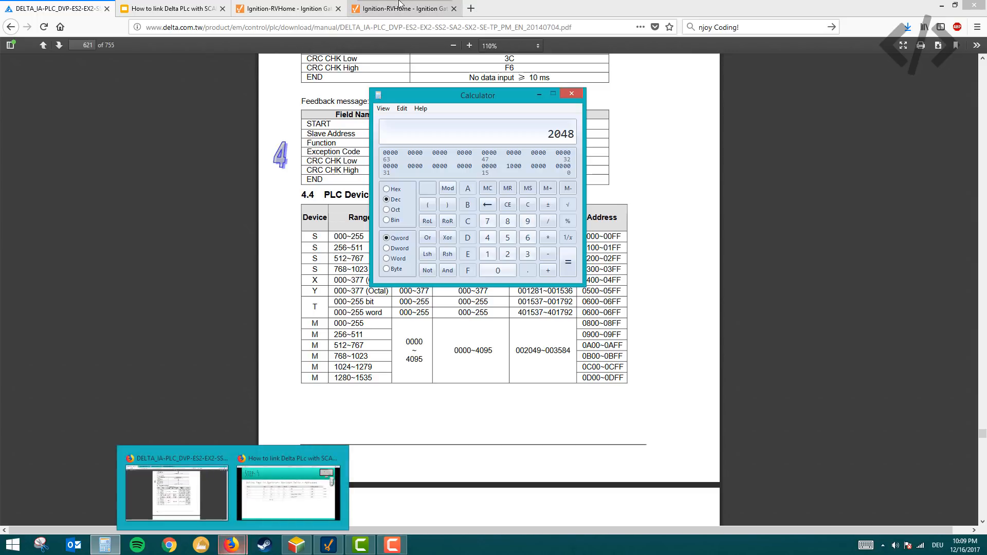
pyautogui.click(177, 489)
pyautogui.click(353, 7)
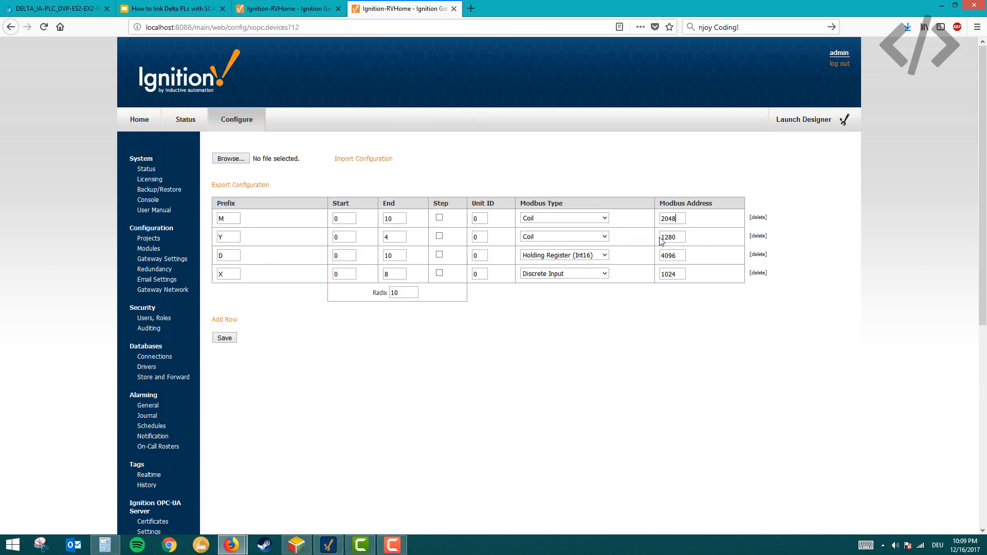
# - Look up the Y start address 0500 in the manual, convert hexadecimal 500 to decimal in Calculator and return to the Ignition address page
pyautogui.click(56, 8)
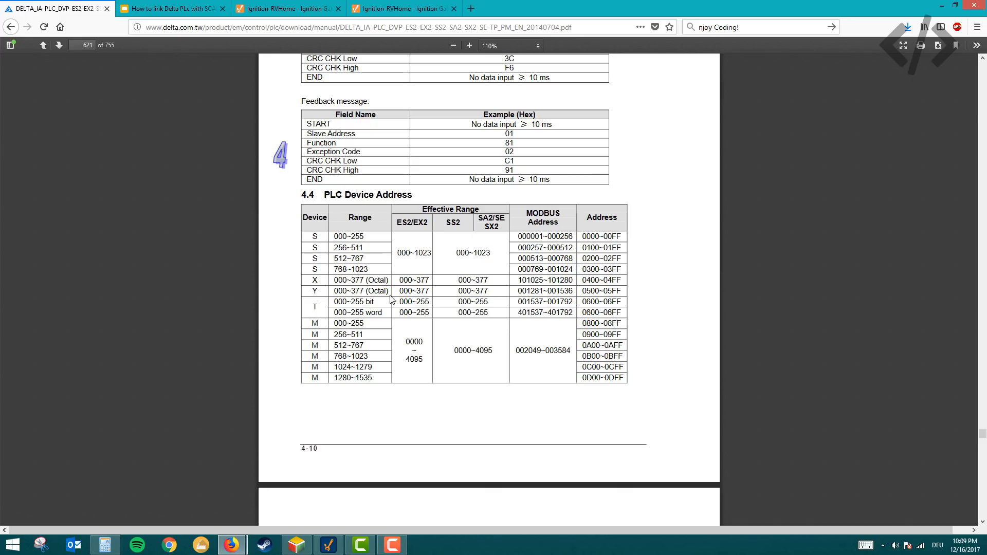
pyautogui.moveTo(582, 291); pyautogui.dragTo(598, 292)
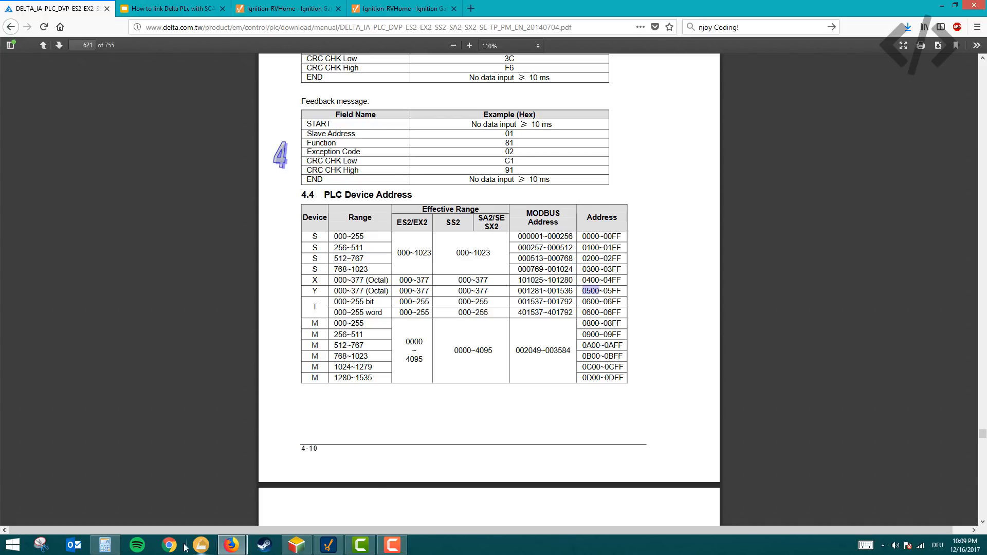
pyautogui.click(105, 544)
pyautogui.click(387, 189)
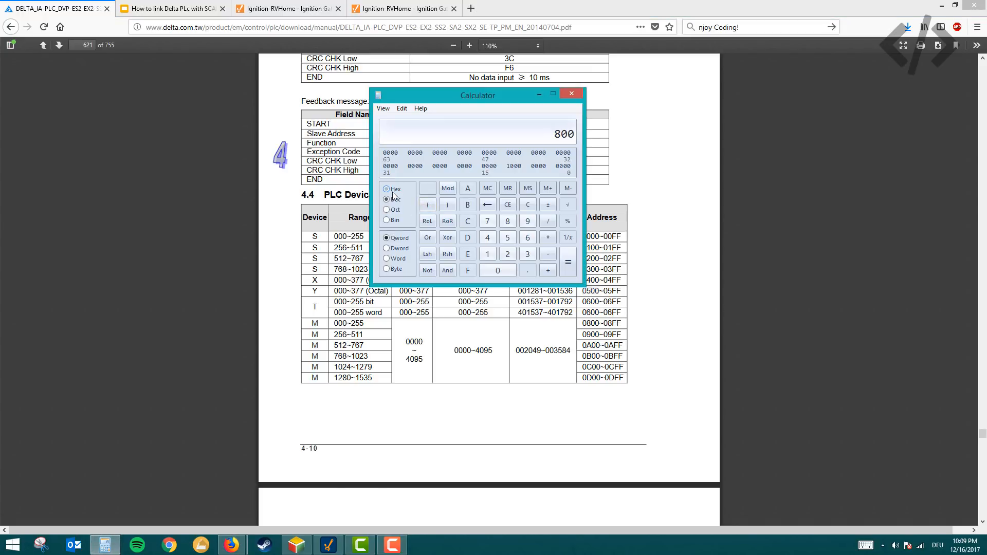
pyautogui.click(507, 237)
pyautogui.doubleClick(484, 266)
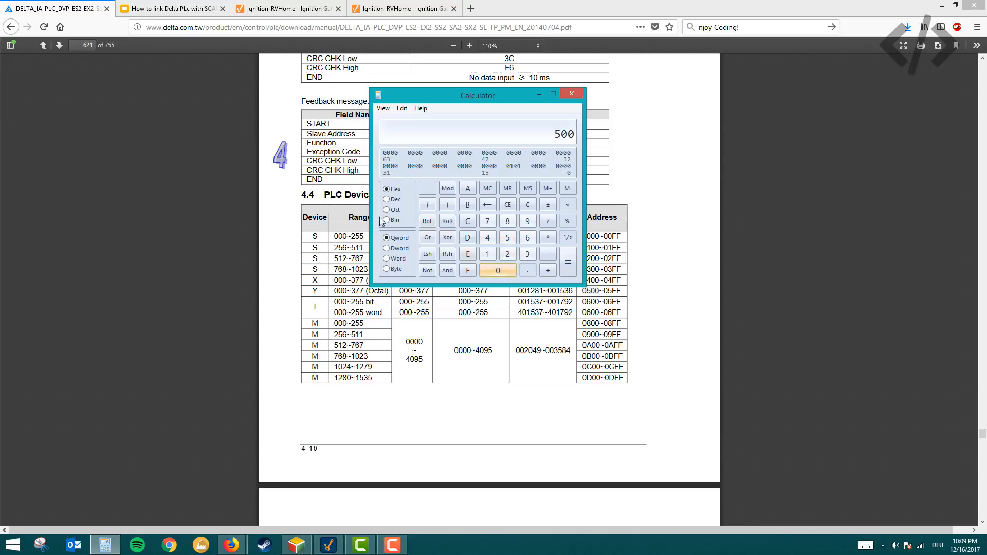
pyautogui.click(393, 202)
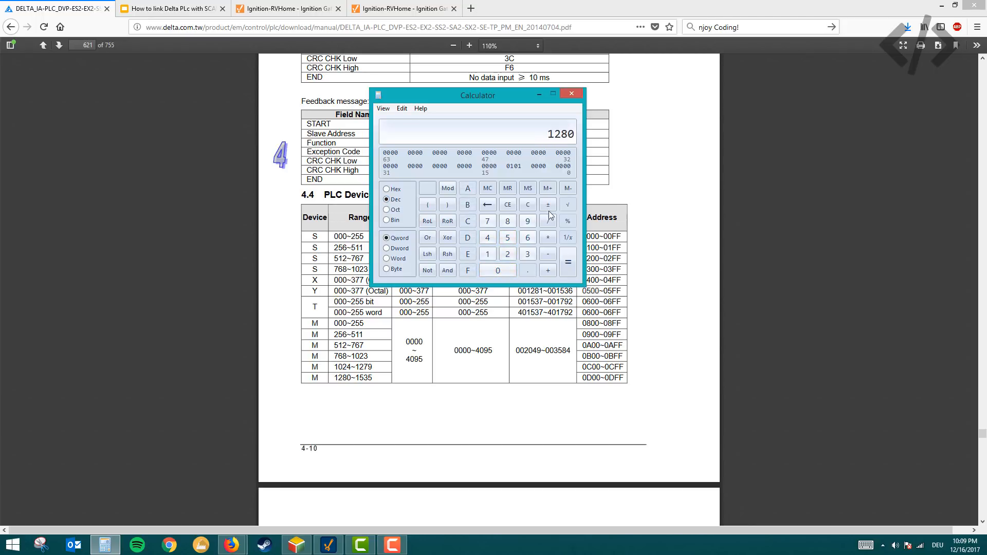
pyautogui.click(392, 7)
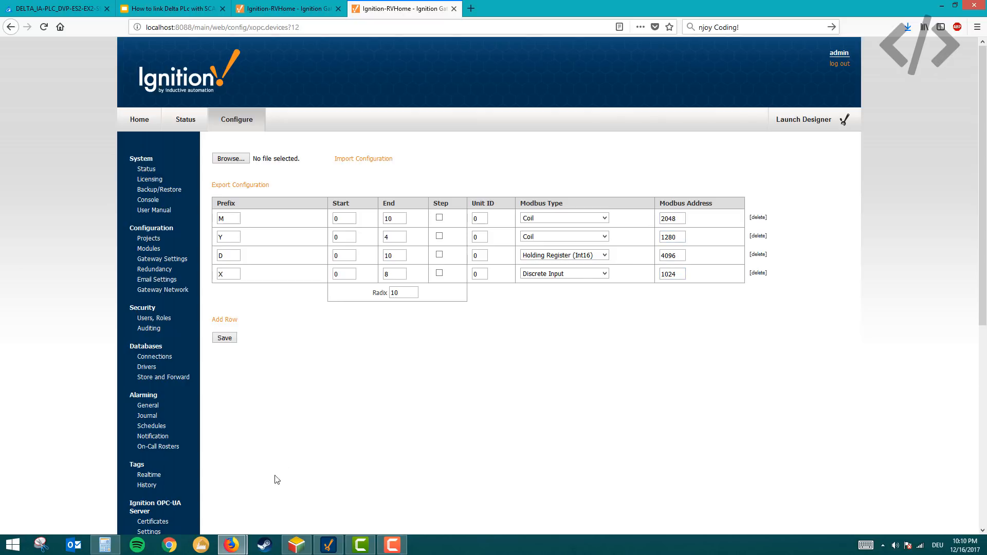
# - Switch to the Google Slides presentation and advance from the Step-5 slide to the Step-6 slide
pyautogui.moveTo(242, 546)
pyautogui.click(264, 493)
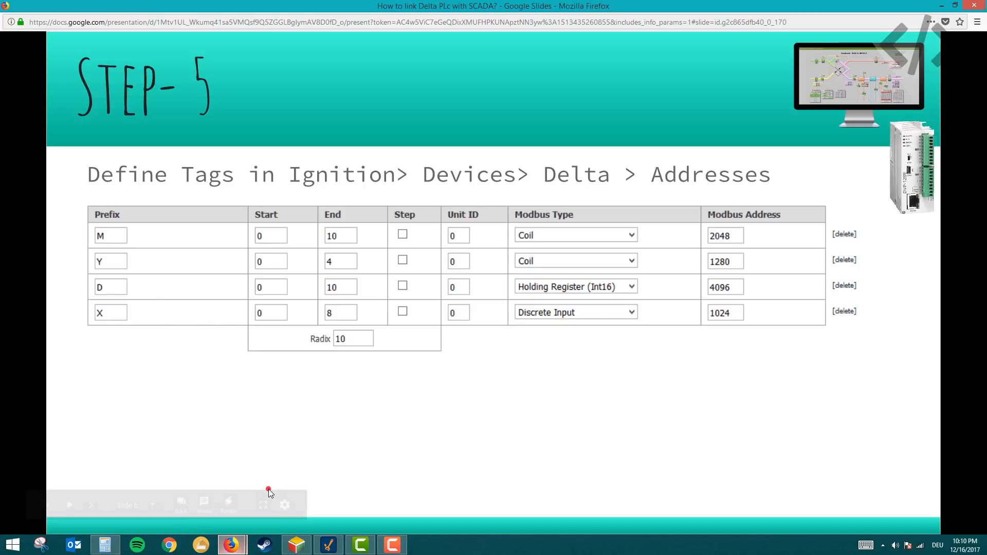
pyautogui.click(483, 383)
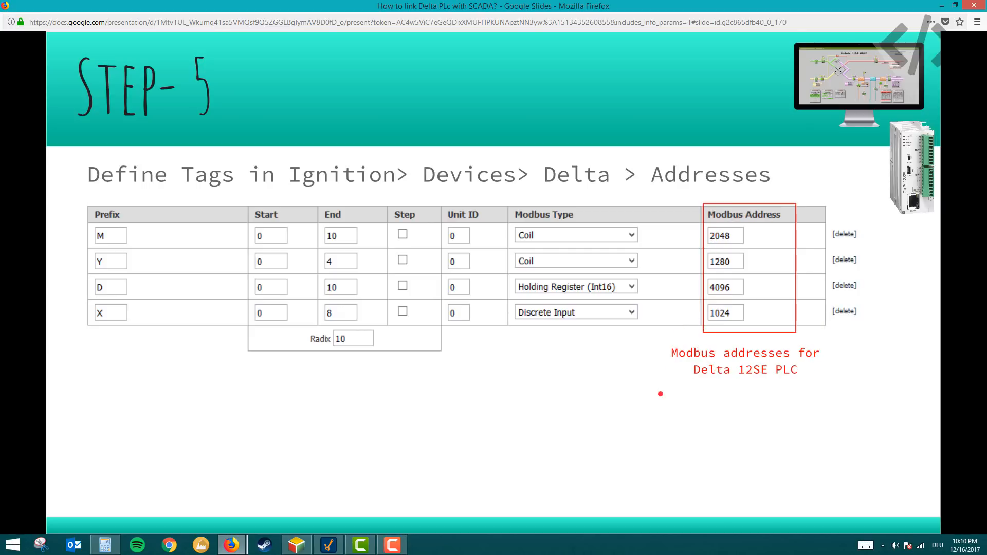
pyautogui.press('Right')
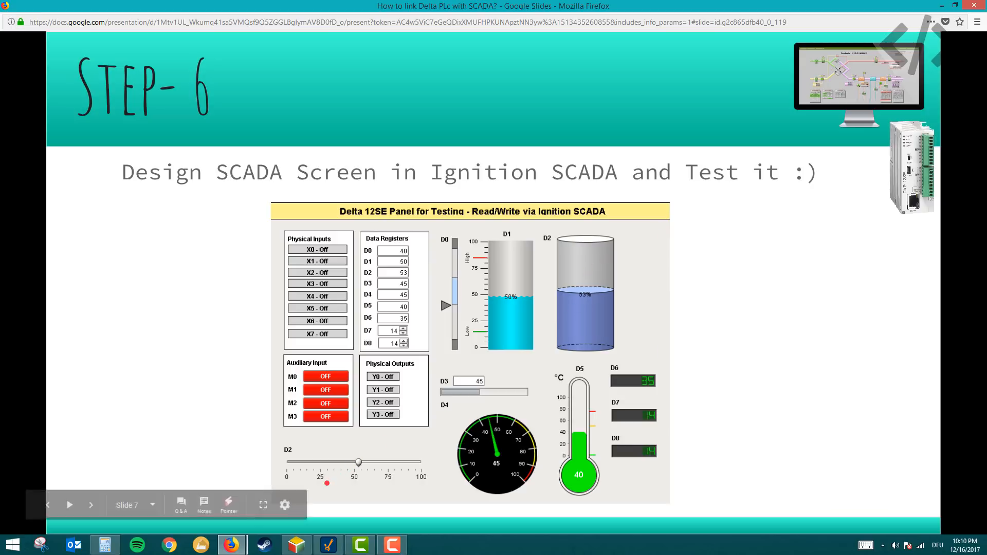
# - Bring the Ignition Designer and the ISPSoft Monitor Table windows to the front side by side
pyautogui.click(335, 544)
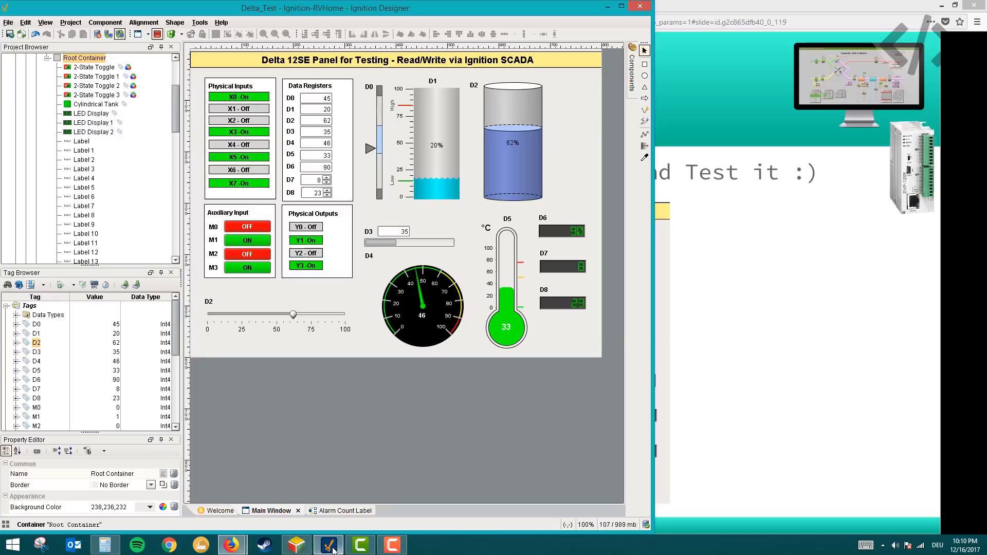
pyautogui.click(296, 546)
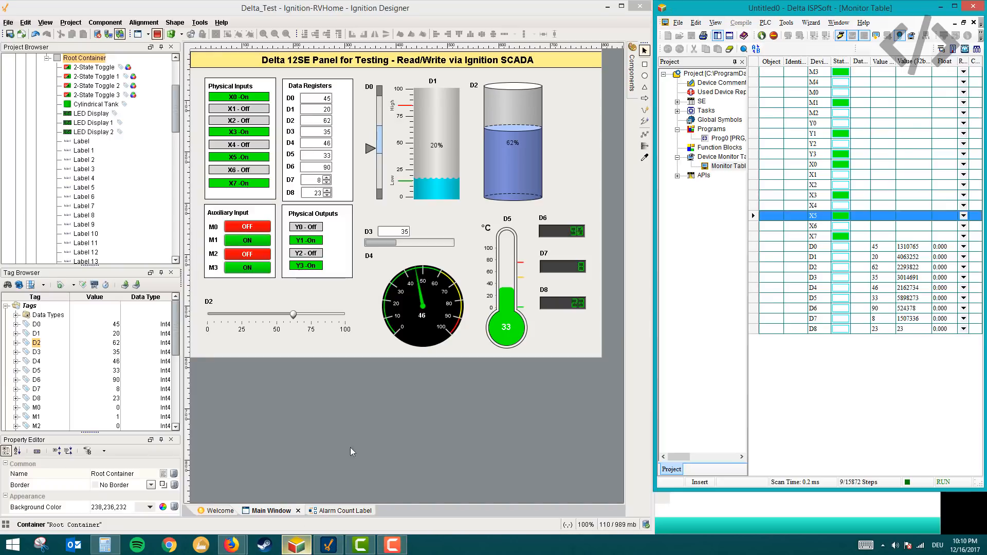
# - Collapse the Main Window's Root Container in the project tree and widen the Ignition Designer window
pyautogui.click(153, 34)
pyautogui.scroll(4, 39, 158)
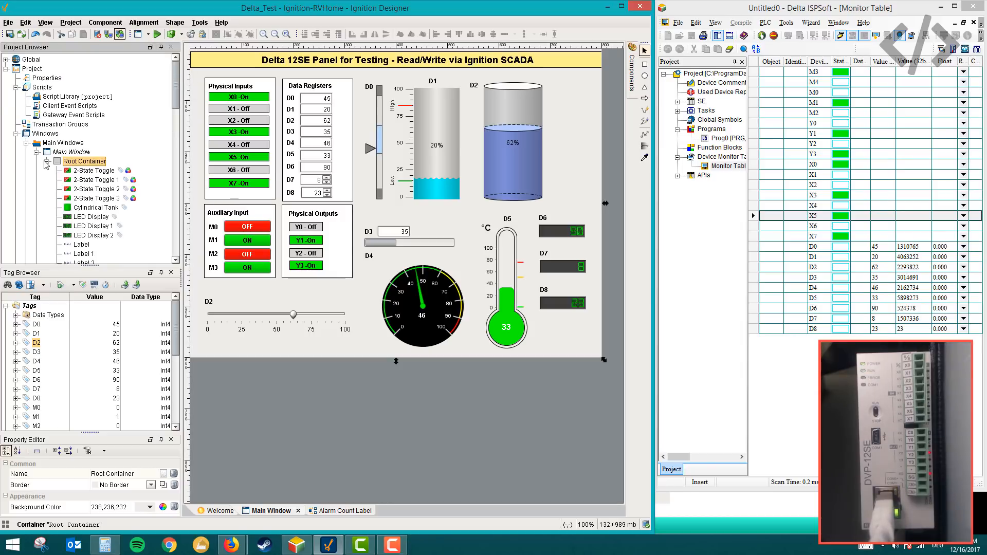
pyautogui.click(46, 161)
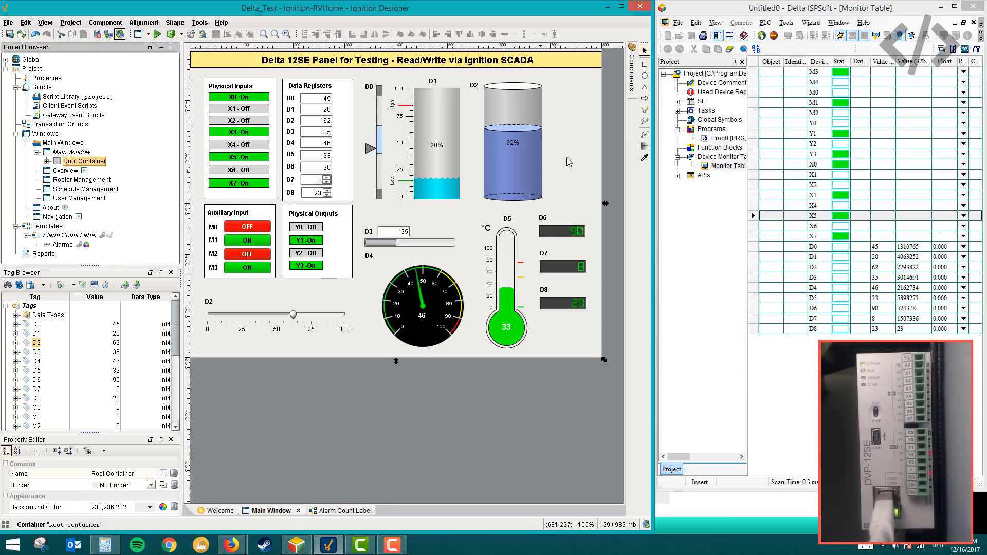
pyautogui.moveTo(652, 170); pyautogui.dragTo(688, 175)
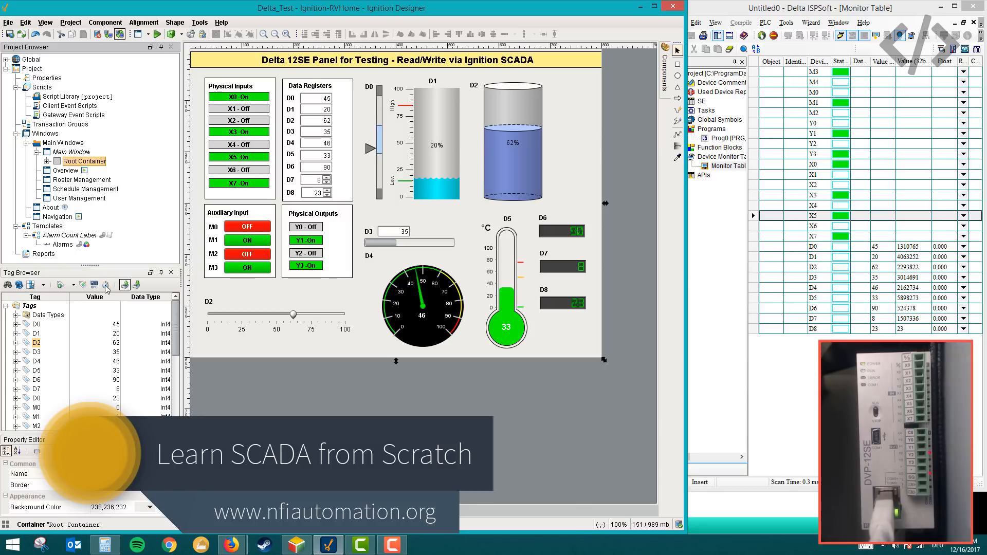
# - Open the D0 tag's general properties and reposition the Tag Editor within the Designer
pyautogui.click(29, 306)
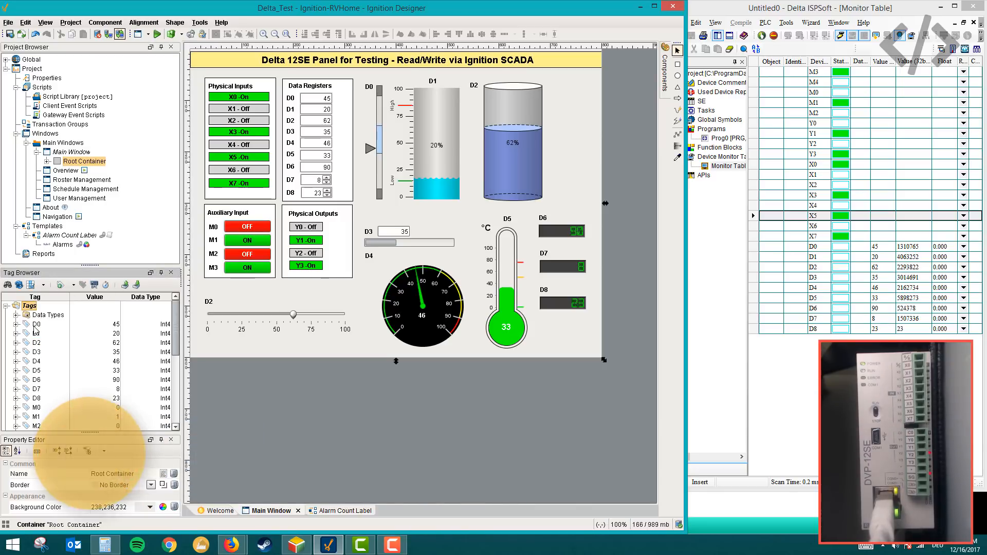
pyautogui.doubleClick(37, 325)
pyautogui.moveTo(605, 287); pyautogui.dragTo(455, 134)
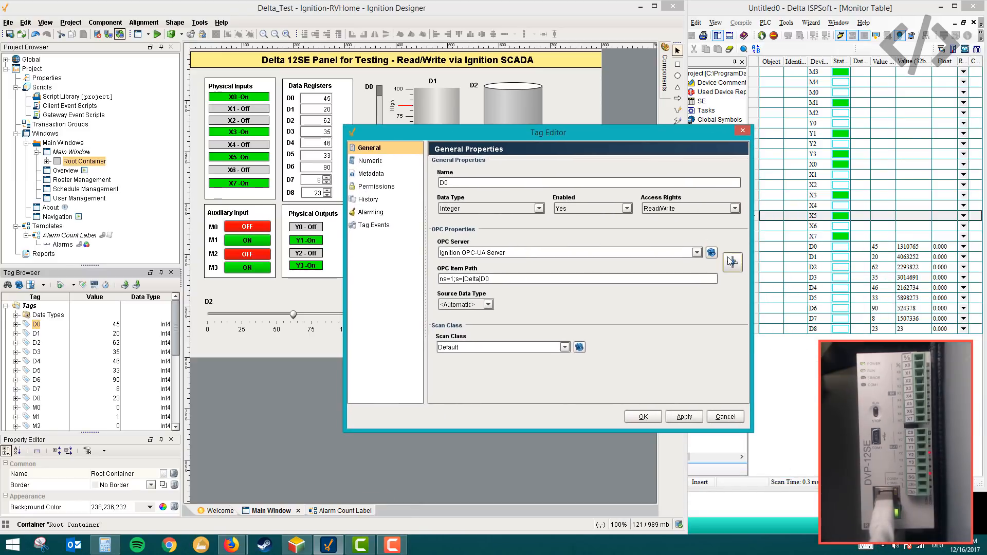
# - Switch to the Ignition Gateway page in Firefox and open the OPC Quick Client
pyautogui.moveTo(232, 546)
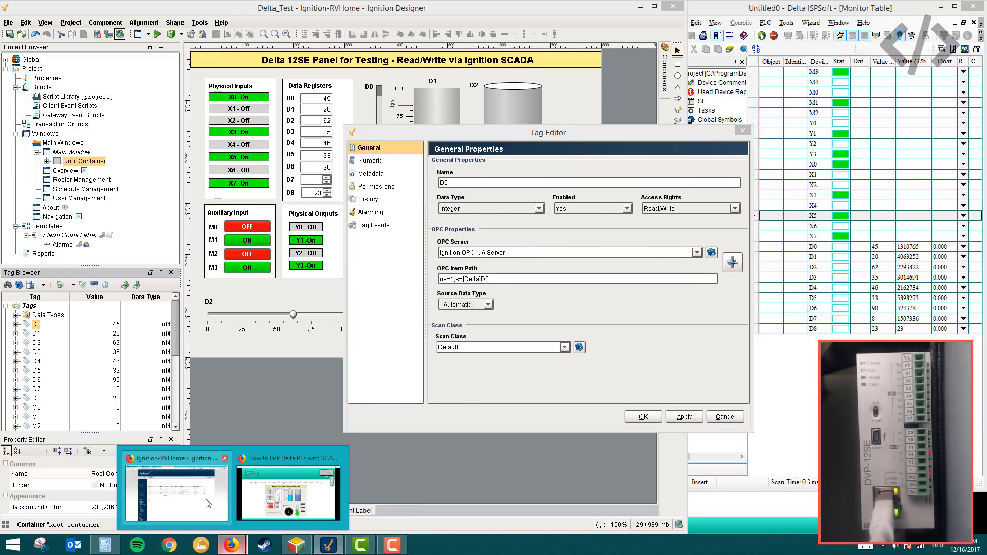
pyautogui.click(244, 455)
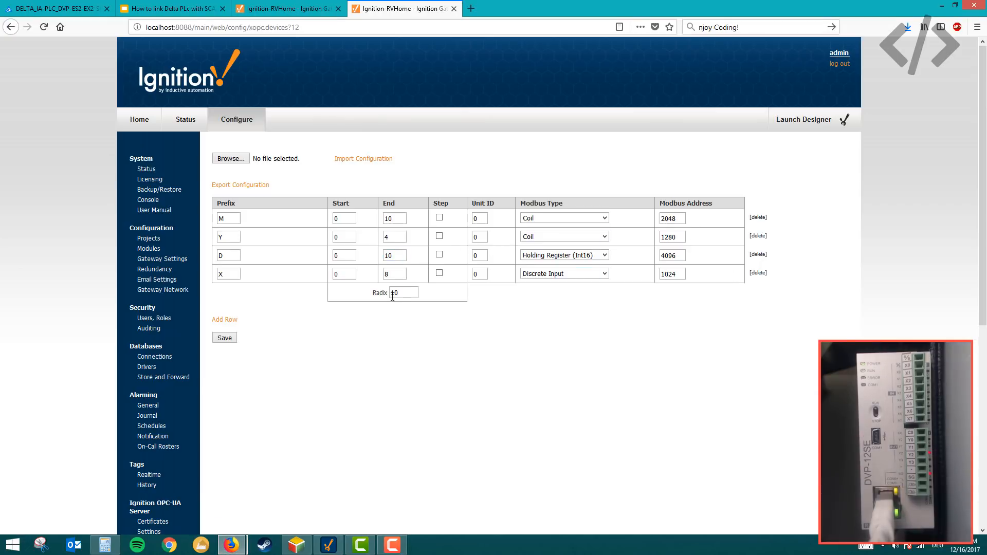
pyautogui.click(312, 9)
pyautogui.click(380, 9)
pyautogui.scroll(-1, 157, 252)
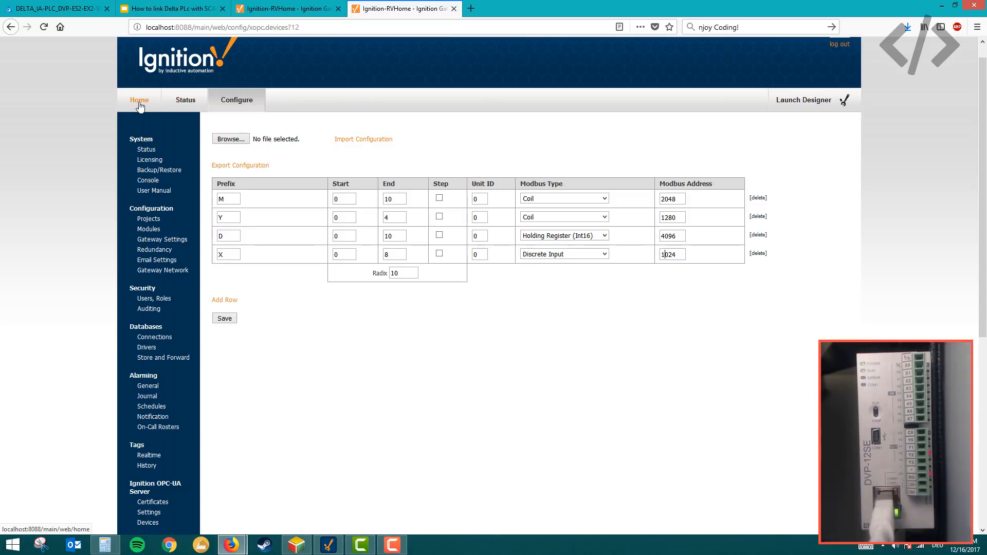
pyautogui.scroll(-5, 169, 291)
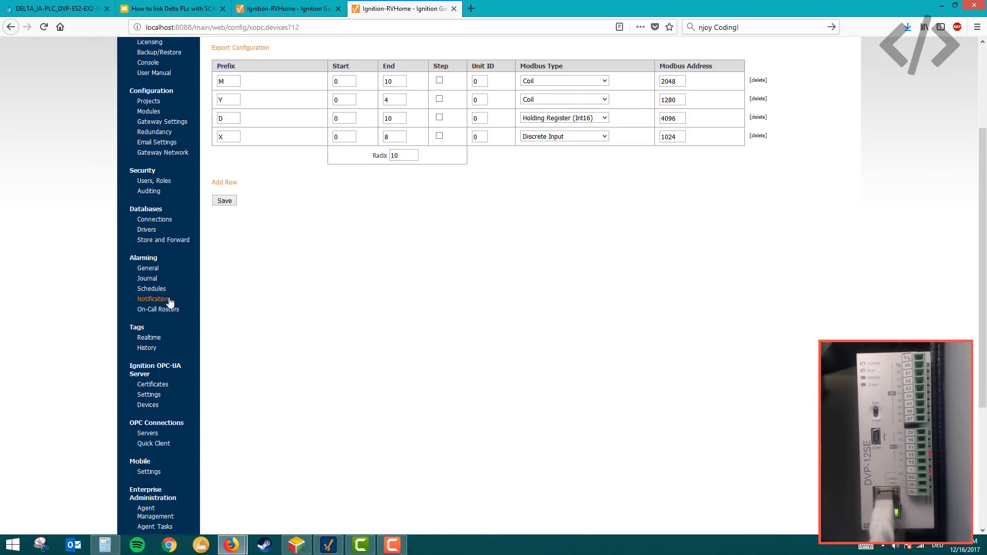
pyautogui.click(158, 367)
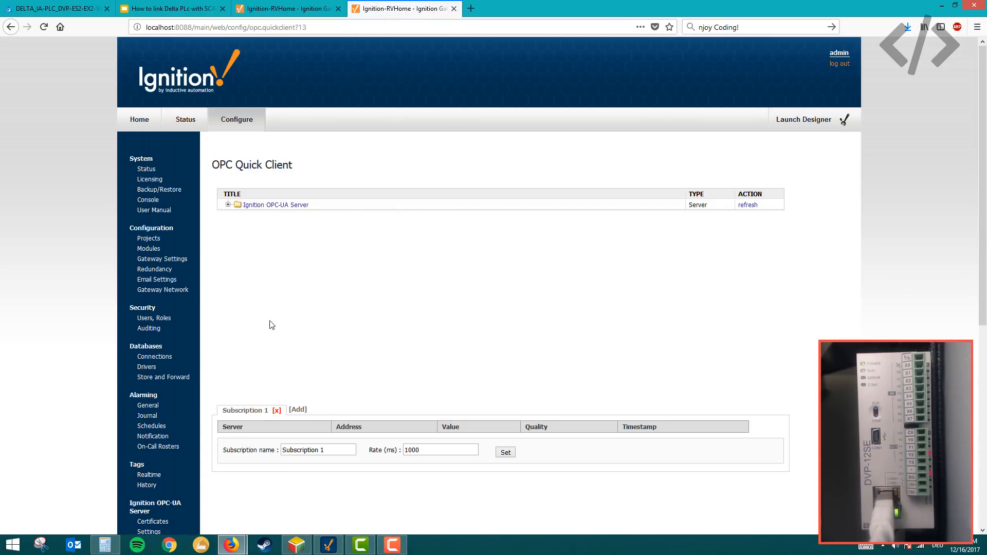
# - Expand Ignition OPC-UA Server through Devices, [Delta] and UnitId 0 to list the D0-D10 tags
pyautogui.click(228, 205)
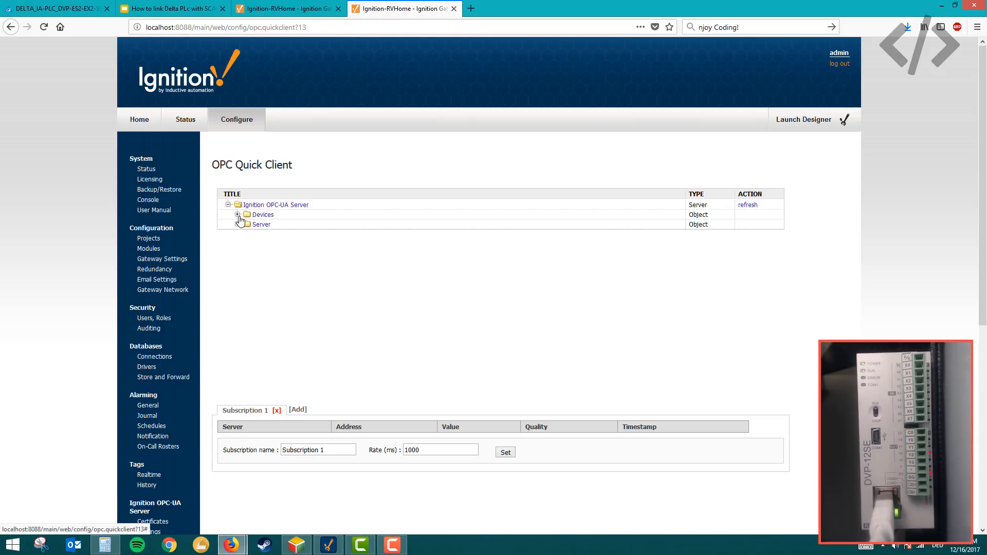
pyautogui.click(237, 215)
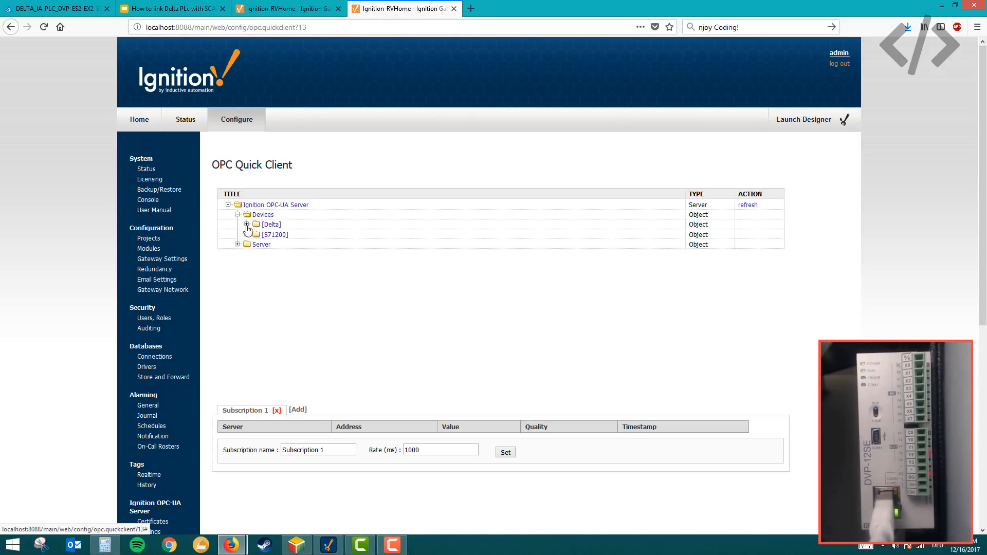
pyautogui.click(246, 225)
pyautogui.click(255, 235)
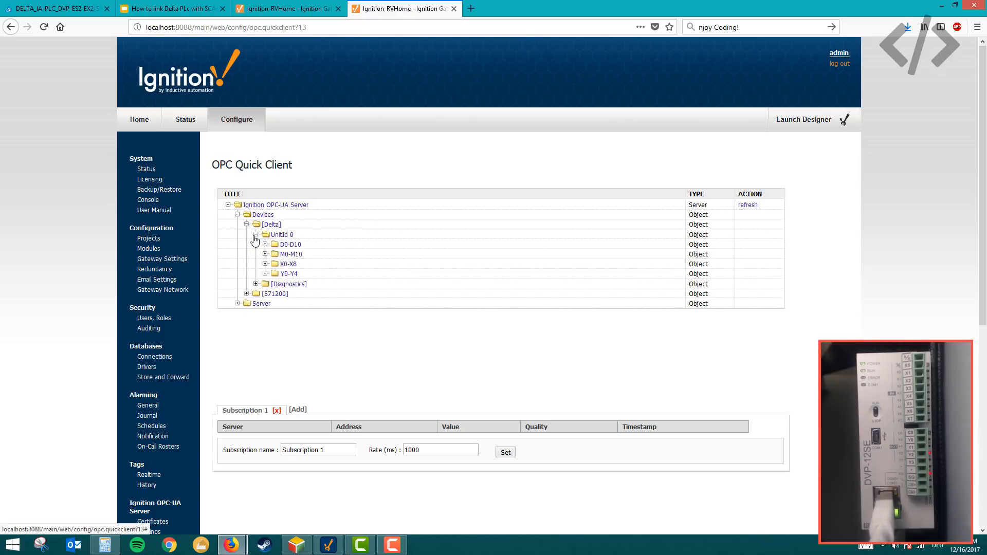
pyautogui.click(266, 245)
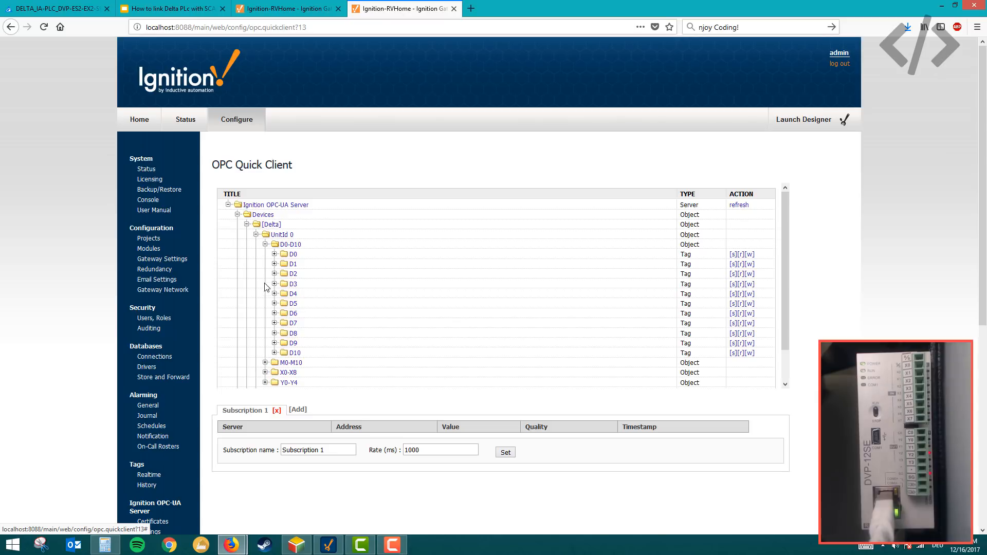
# - Expand the M0-M10, X0-X8 and Y0-Y4 folders under UnitId 0 and examine their tags
pyautogui.scroll(-2, 265, 288)
pyautogui.click(265, 331)
pyautogui.scroll(-1, 265, 304)
pyautogui.scroll(-3, 264, 304)
pyautogui.click(265, 340)
pyautogui.scroll(-1, 266, 297)
pyautogui.scroll(-3, 267, 300)
pyautogui.click(265, 345)
pyautogui.scroll(-2, 248, 329)
# - Open the gateway's Devices configuration page from the Ignition home page in the other browser tab
pyautogui.click(296, 11)
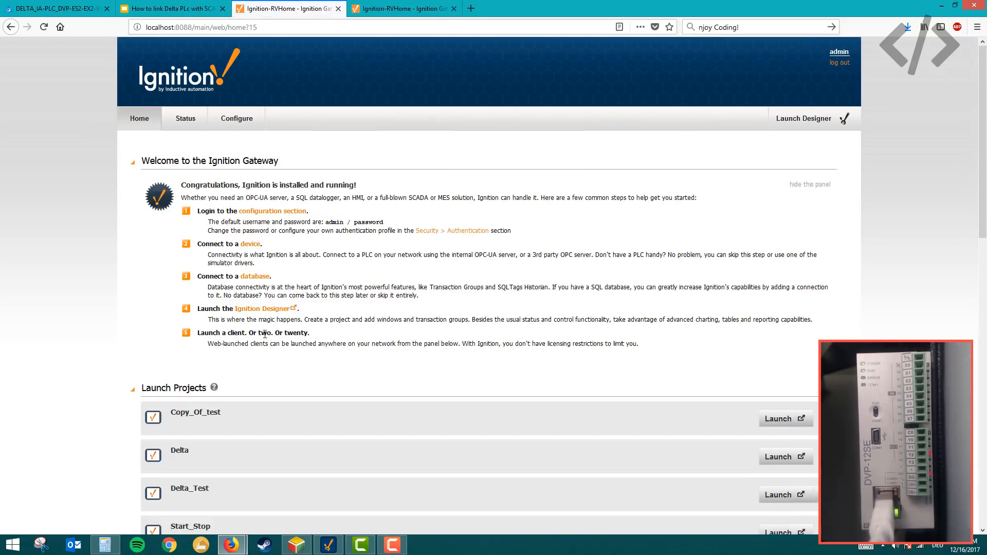
pyautogui.scroll(-3, 482, 214)
pyautogui.click(258, 170)
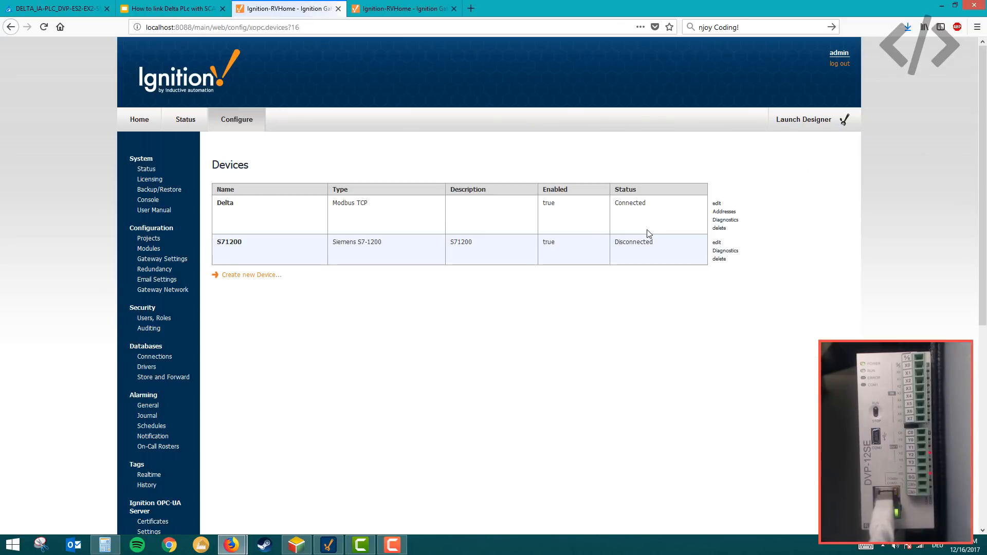
# - Open the Delta device's Modbus address mapping and compare it with the D, M, X and Y tags in the OPC Quick Client
pyautogui.click(725, 212)
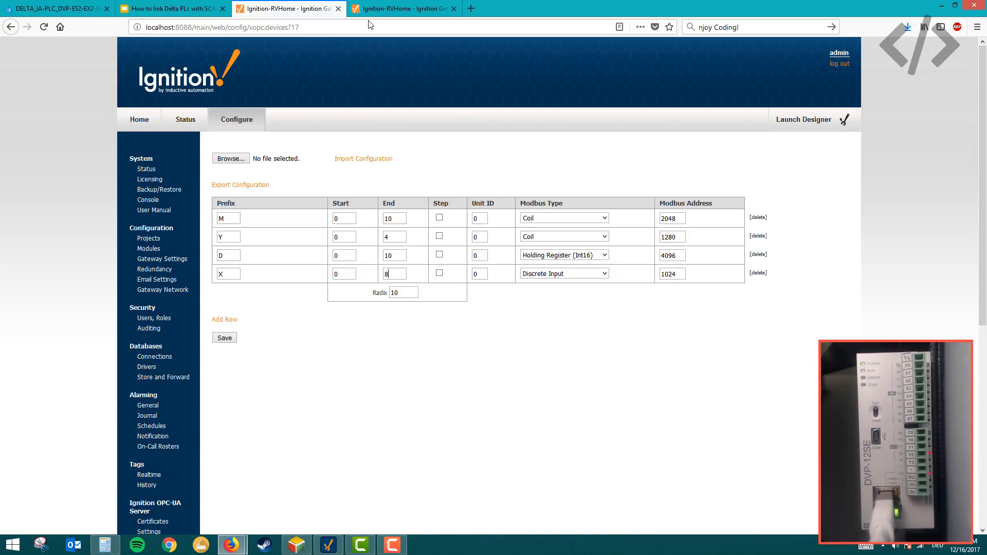
pyautogui.click(372, 4)
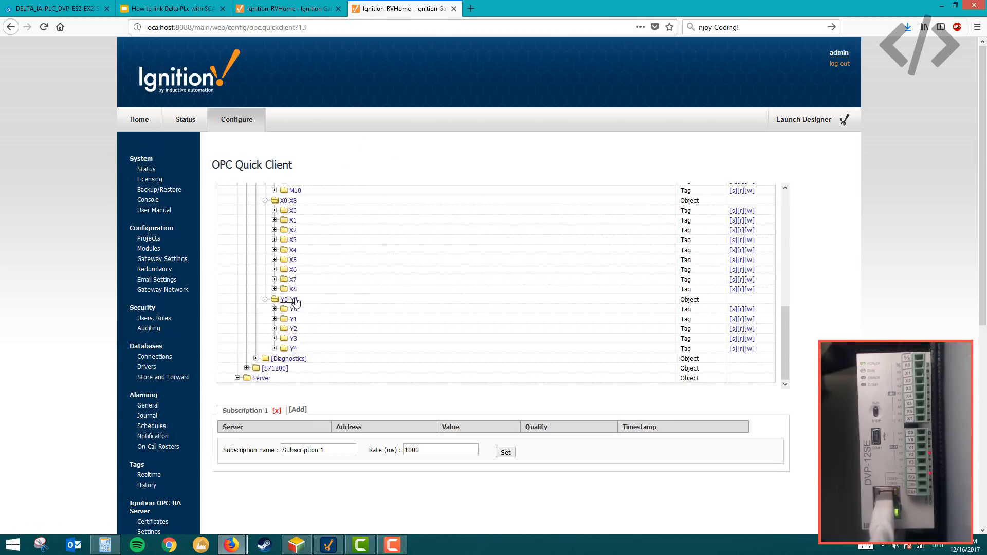
pyautogui.scroll(3, 295, 283)
pyautogui.scroll(9, 322, 285)
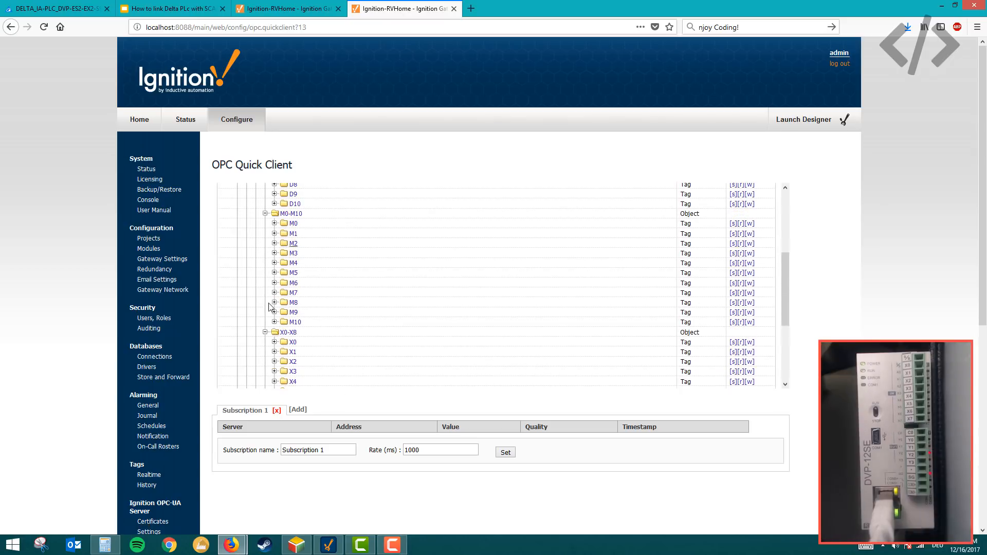
pyautogui.scroll(1, 329, 270)
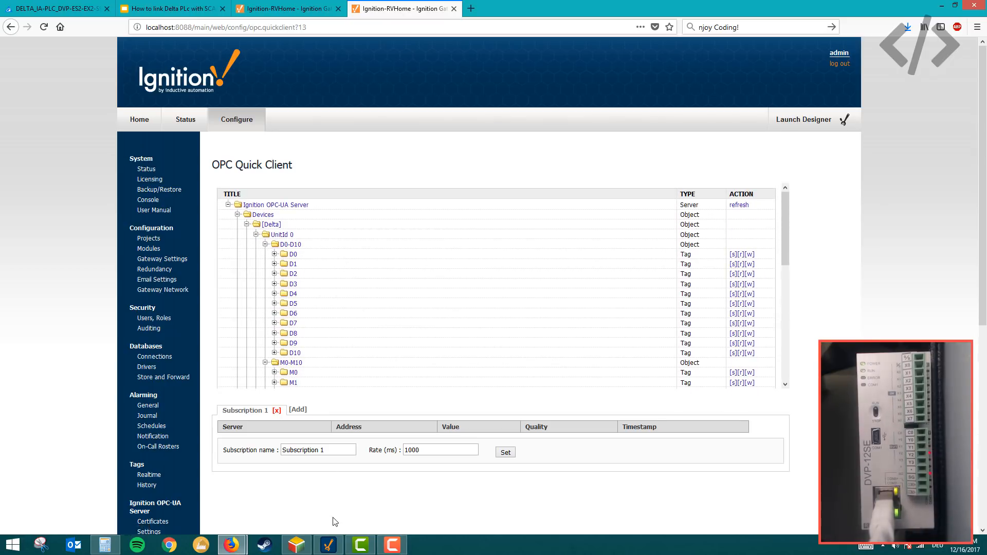
# - Switch to Ignition Designer and set the D0 tag's OPC item to D0 under [Delta], UnitId 0, D0-D10
pyautogui.click(328, 546)
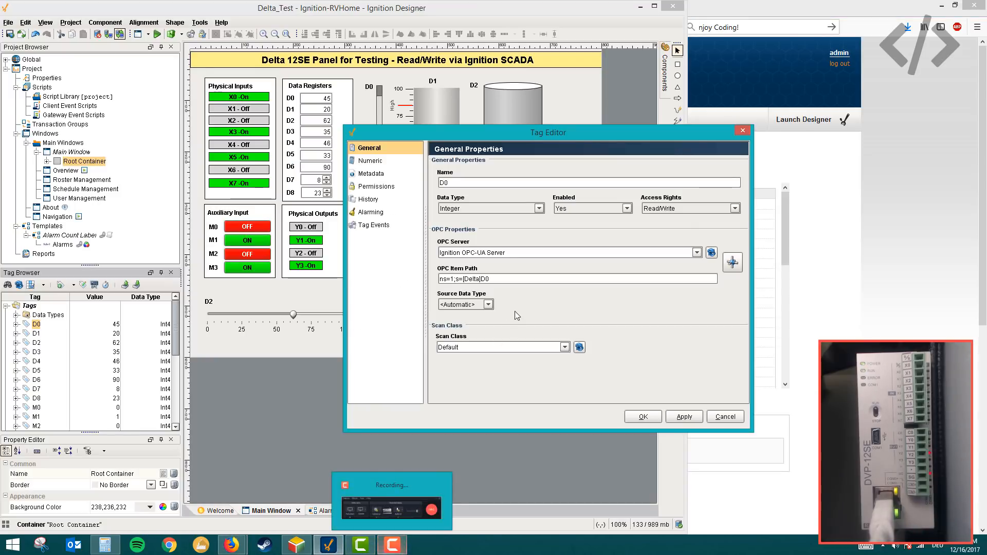
pyautogui.click(733, 263)
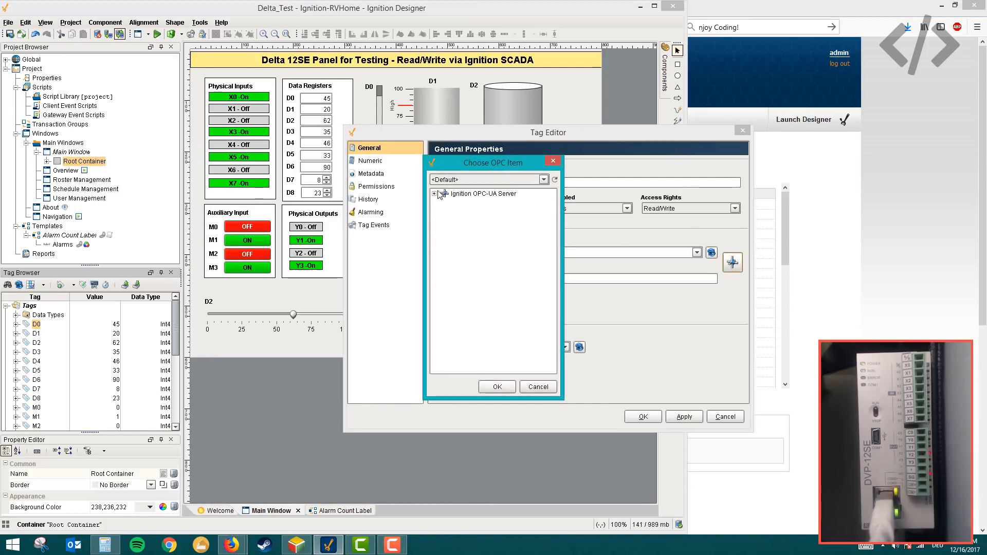
pyautogui.click(435, 194)
pyautogui.click(445, 203)
pyautogui.click(456, 213)
pyautogui.click(464, 222)
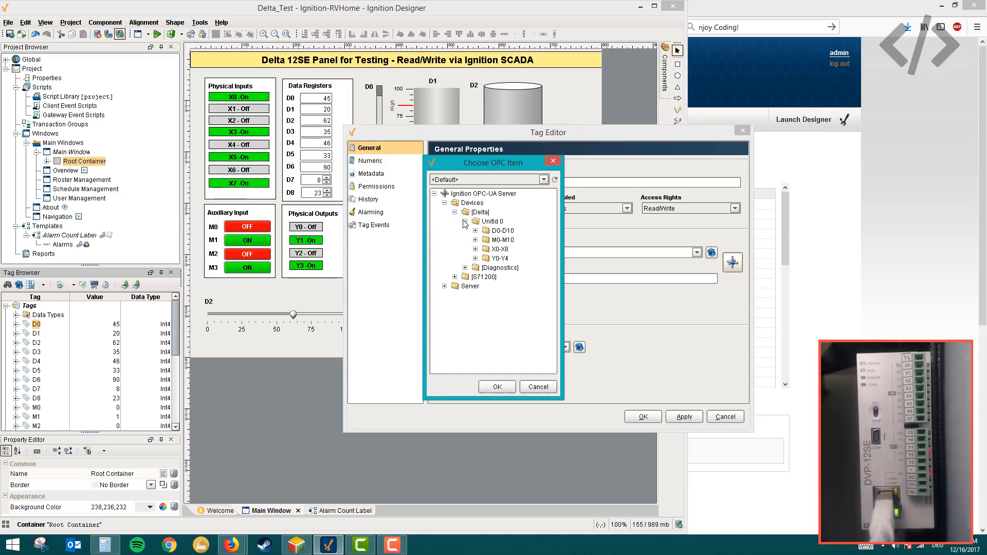
pyautogui.click(475, 231)
pyautogui.click(497, 242)
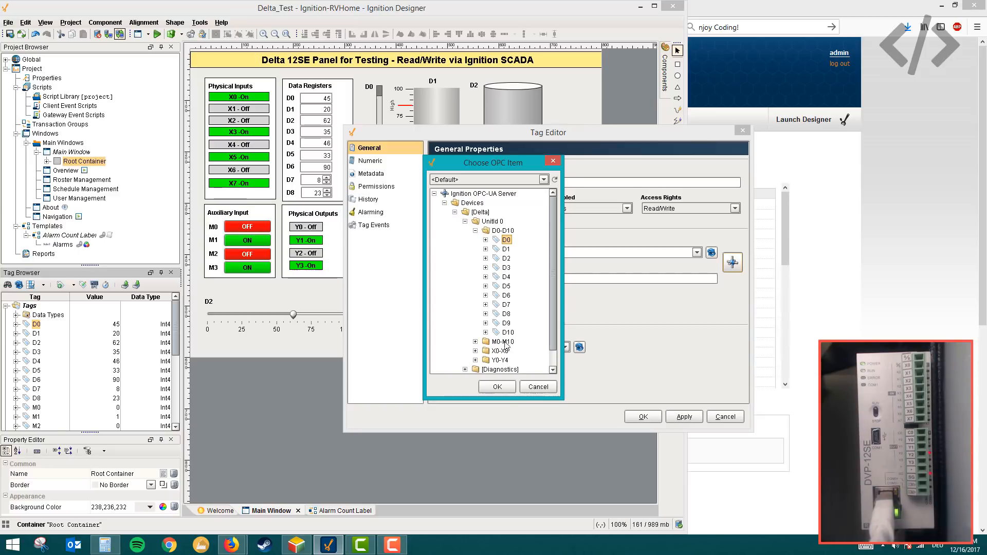
pyautogui.click(504, 388)
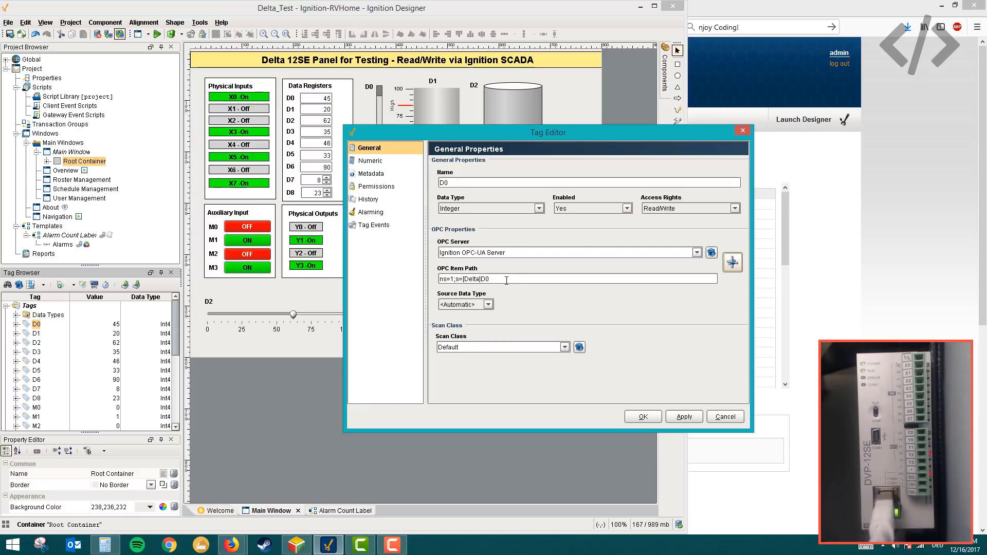
pyautogui.click(643, 416)
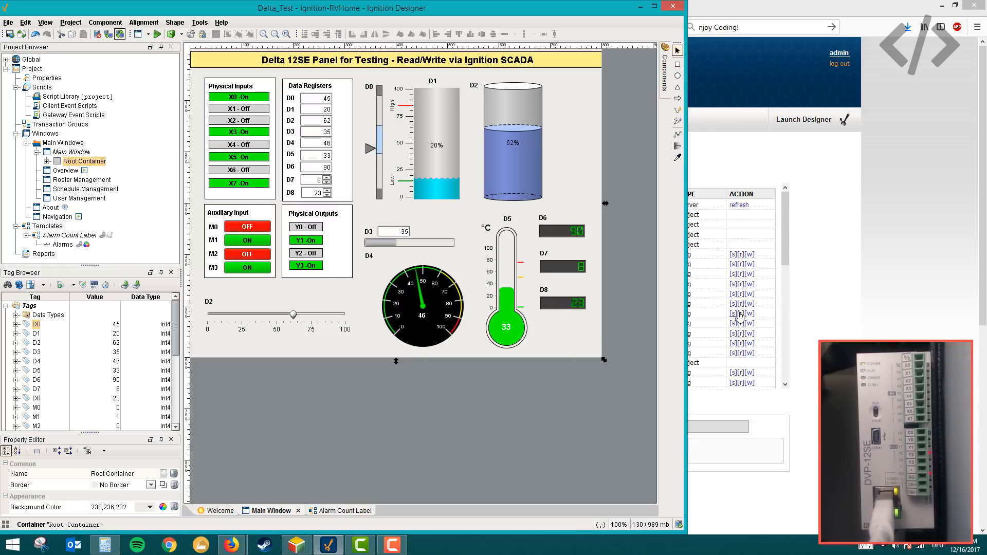
# - Switch to Delta ISPSoft and add device D11 to the monitor table
pyautogui.click(307, 550)
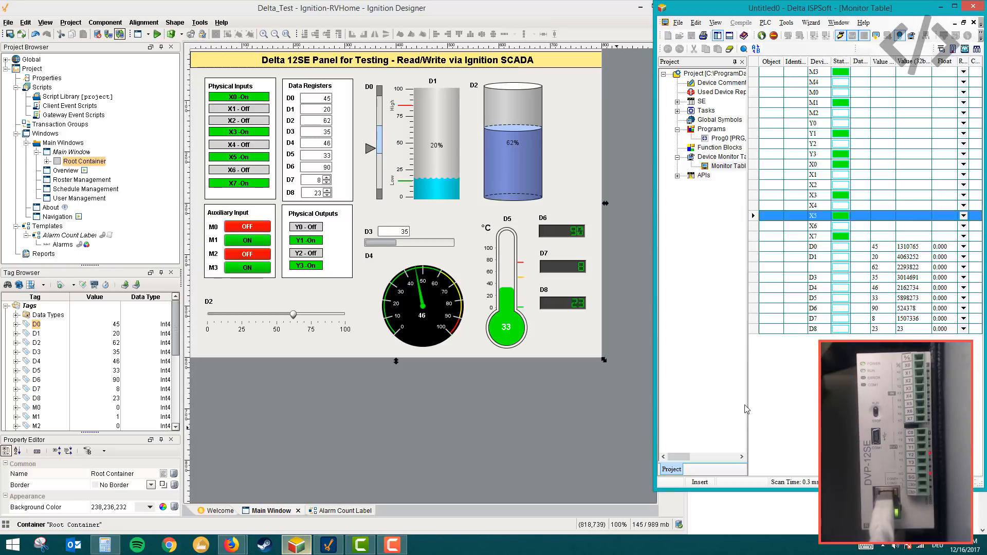
pyautogui.doubleClick(779, 353)
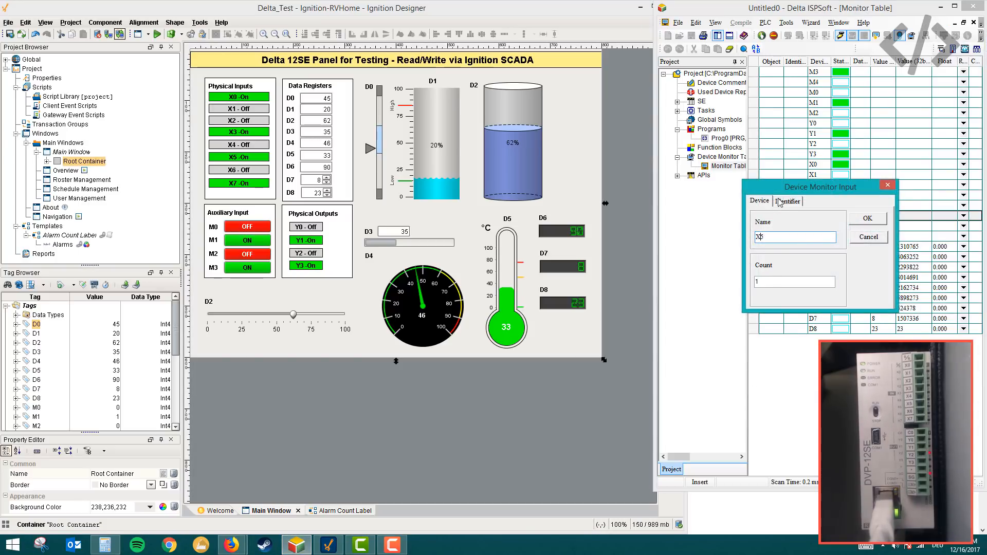
pyautogui.write('d11')
pyautogui.click(866, 219)
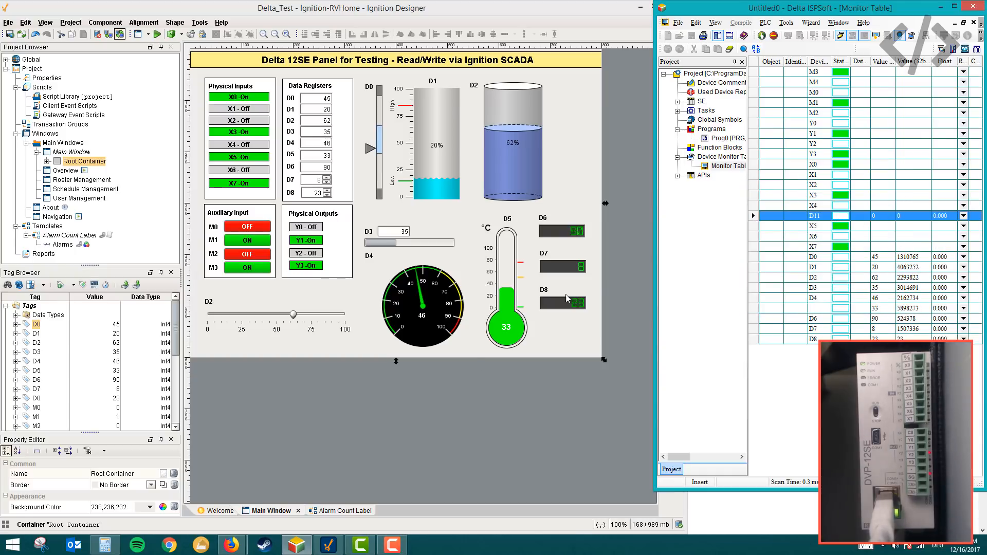
# - Switch to the Ignition Gateway in Firefox and save the Delta address mapping with the D range ending at 11
pyautogui.moveTo(231, 545)
pyautogui.click(222, 499)
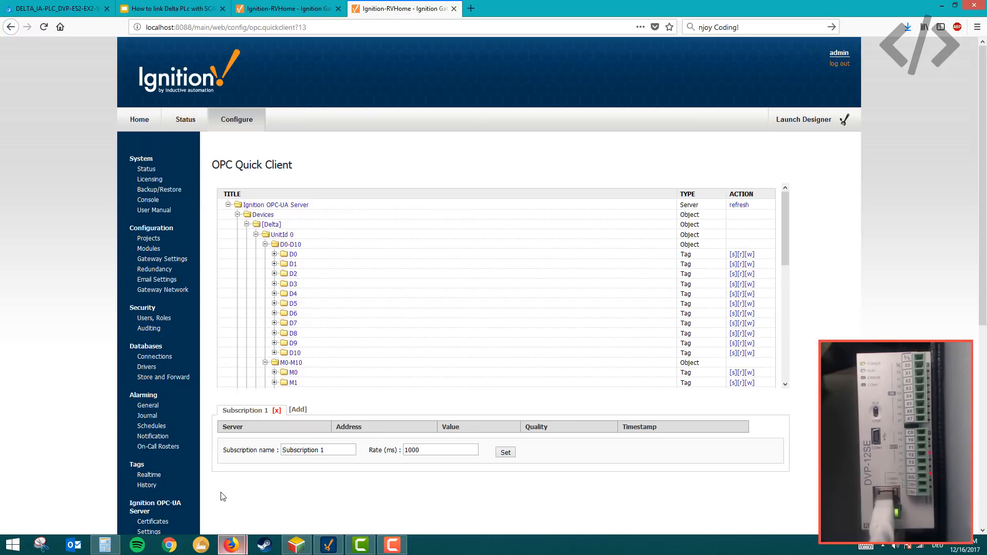
pyautogui.click(294, 10)
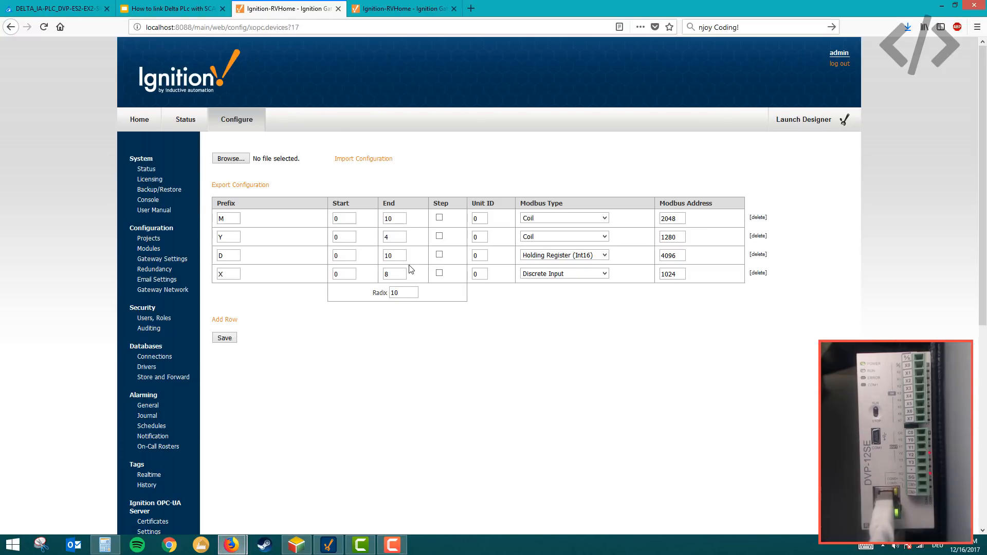
pyautogui.press('BackSpace')
pyautogui.click(217, 340)
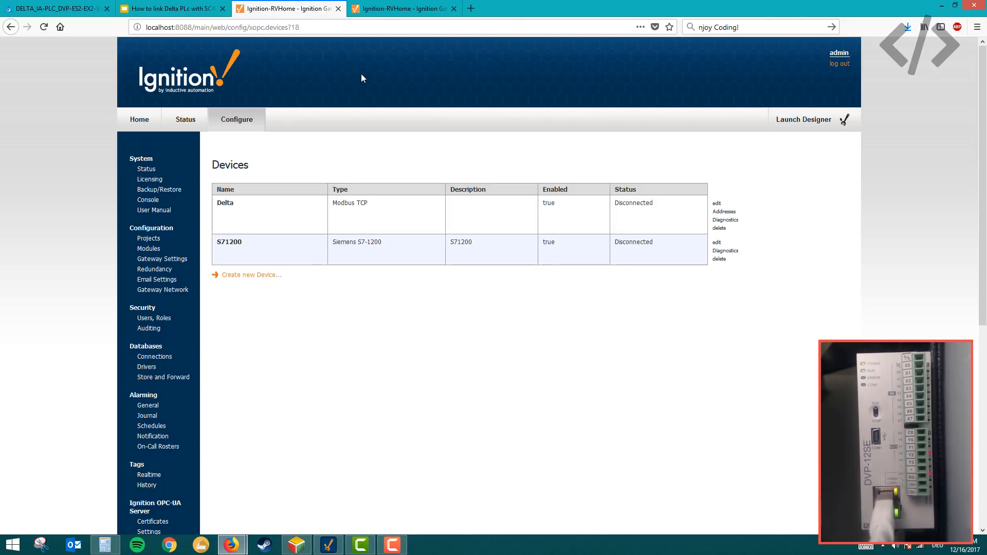
# - Switch to Ignition Designer and start a new OPC tag under Tags with Ignition OPC-UA Server as its OPC server
pyautogui.click(329, 544)
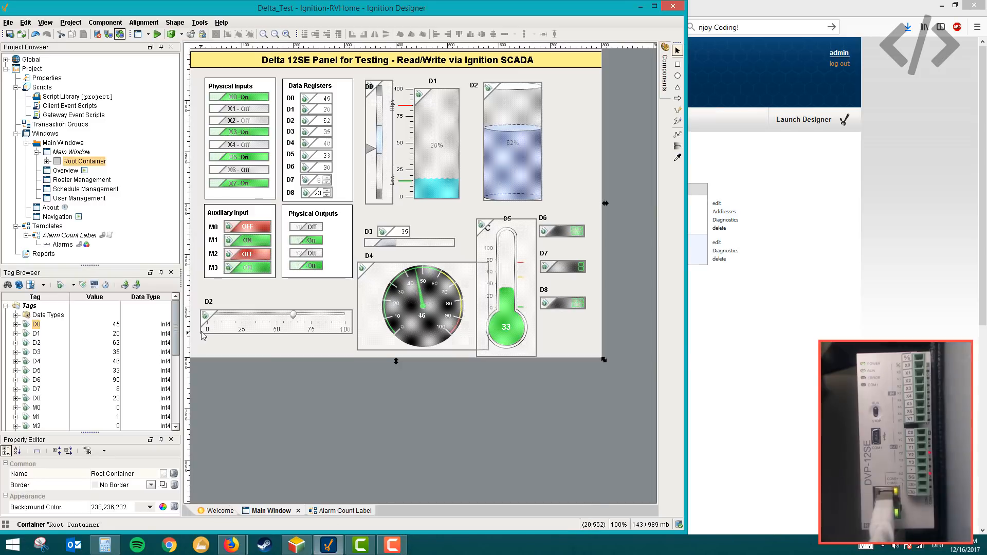
pyautogui.click(297, 544)
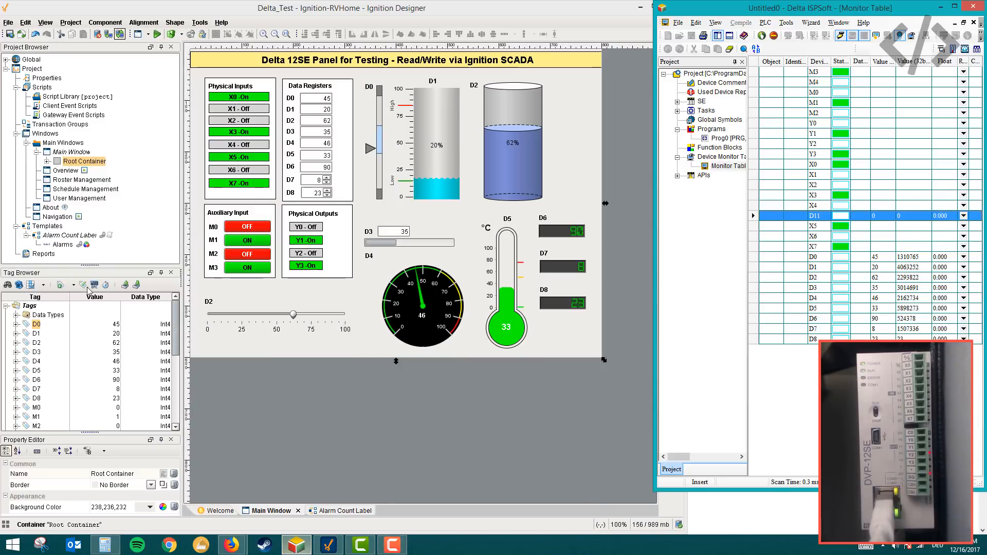
pyautogui.rightClick(27, 305)
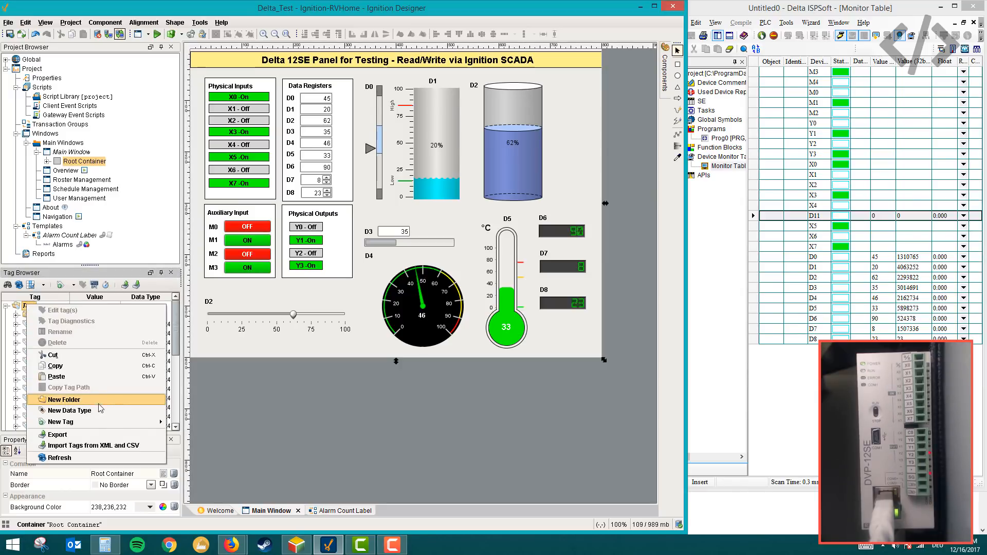
pyautogui.moveTo(144, 425)
pyautogui.click(183, 424)
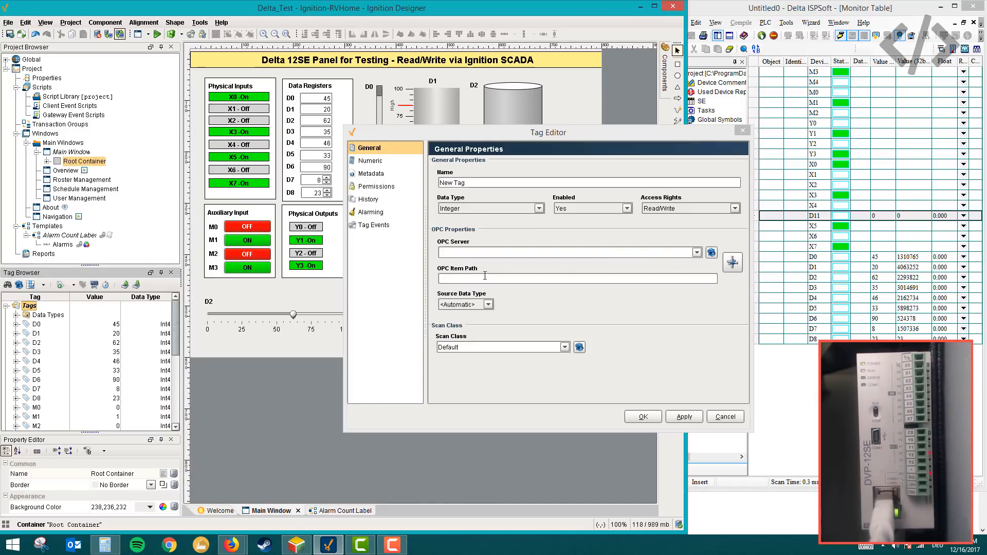
pyautogui.click(696, 252)
pyautogui.click(692, 264)
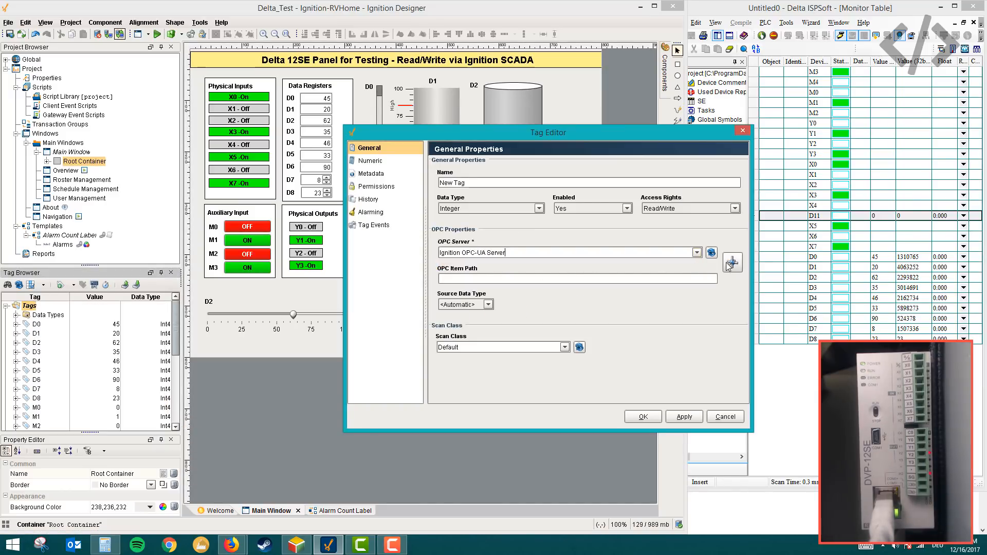
# - Set the new tag's OPC item to D11 under [Delta], UnitId 0, D0-D11 and save the tag
pyautogui.click(732, 263)
pyautogui.click(434, 193)
pyautogui.click(445, 203)
pyautogui.click(455, 212)
pyautogui.click(465, 222)
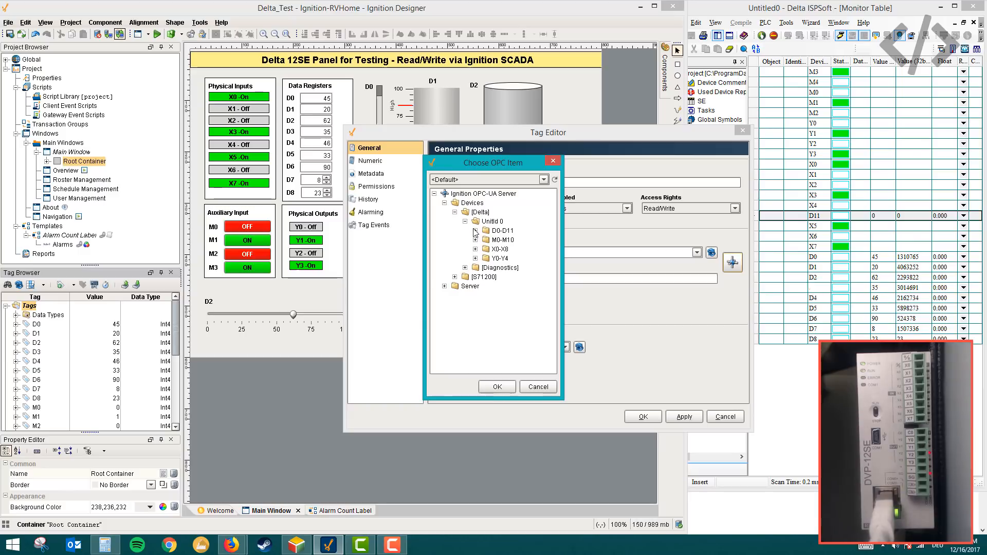
pyautogui.click(475, 231)
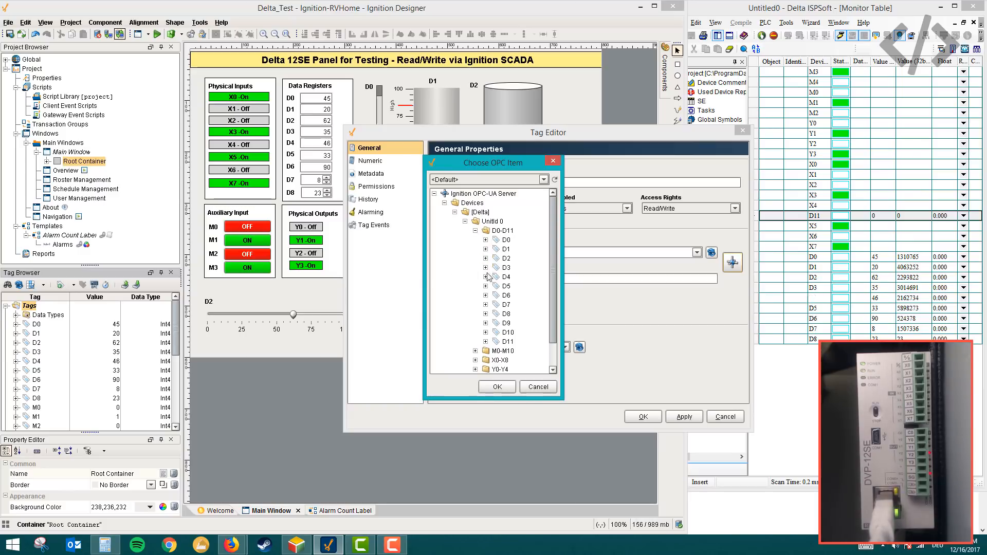
pyautogui.click(509, 342)
pyautogui.click(498, 389)
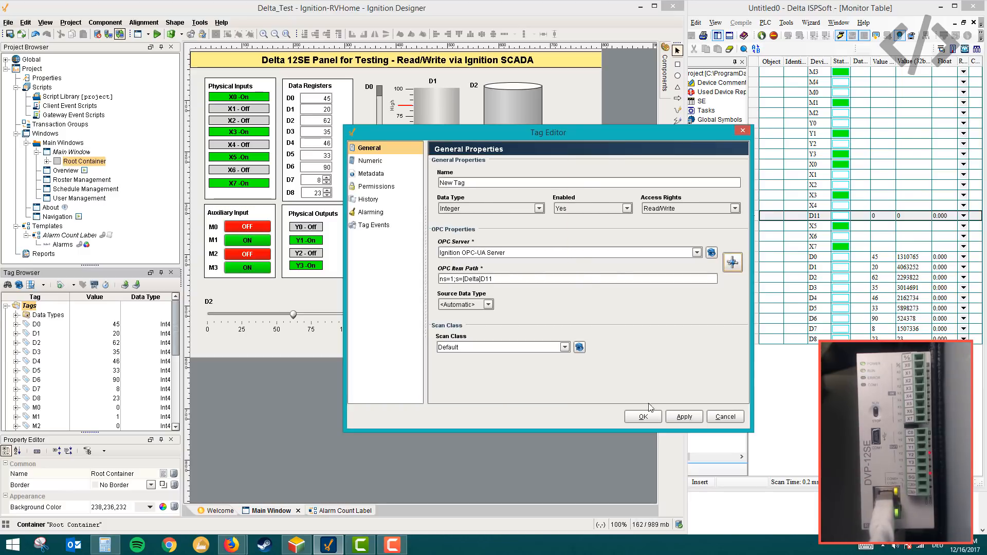
pyautogui.click(644, 417)
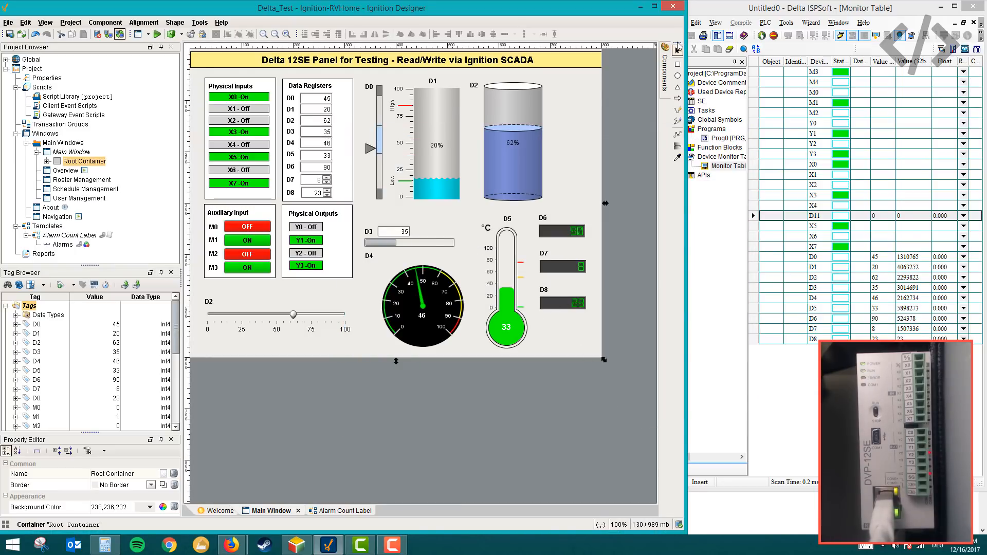
# - Place an LED Display below the D8 display and put a copy of the D8 label above it
pyautogui.click(665, 80)
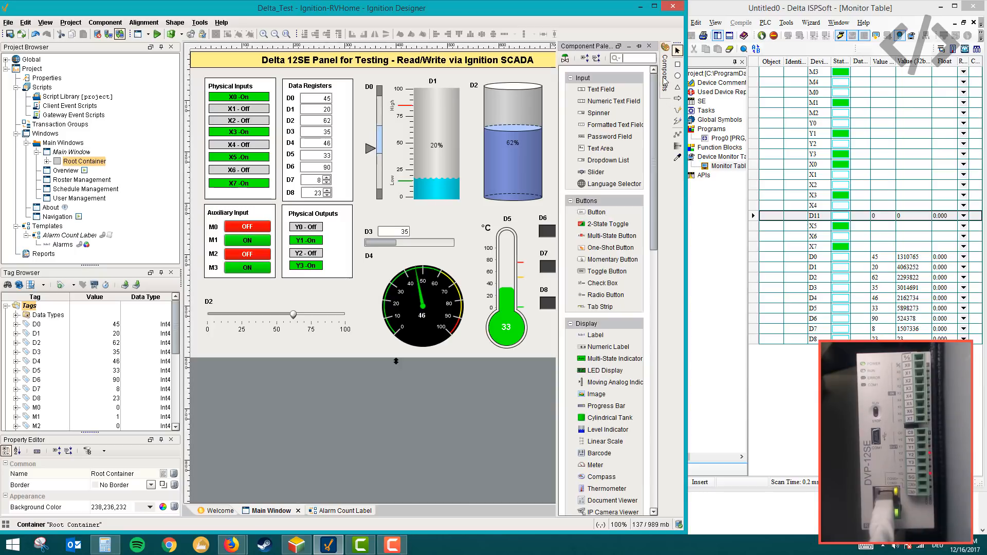
pyautogui.moveTo(594, 371); pyautogui.dragTo(551, 340)
pyautogui.click(545, 291)
pyautogui.hotkey('ctrl', 'c')
pyautogui.hotkey('ctrl', 'v')
pyautogui.click(545, 320)
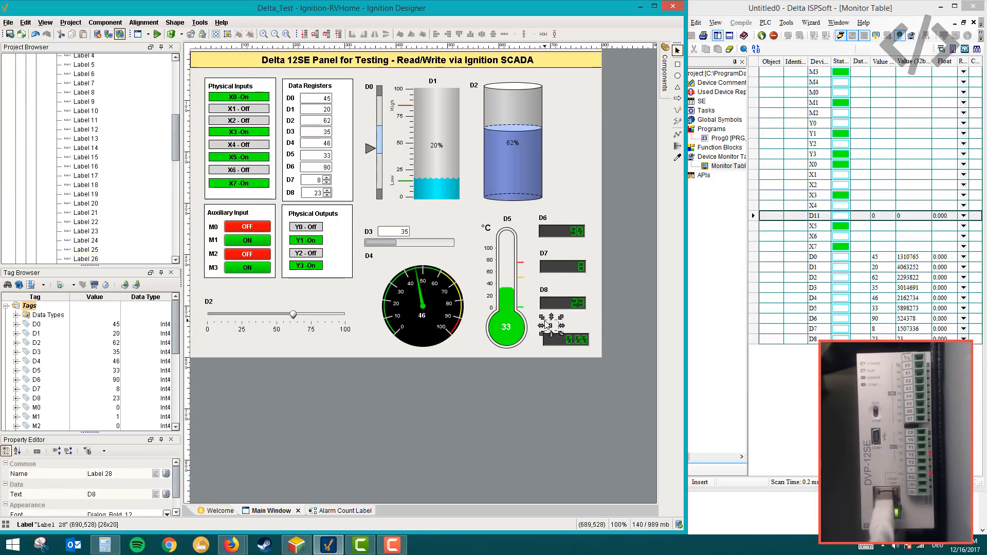
# - Change the copied label's text to D11
pyautogui.click(102, 495)
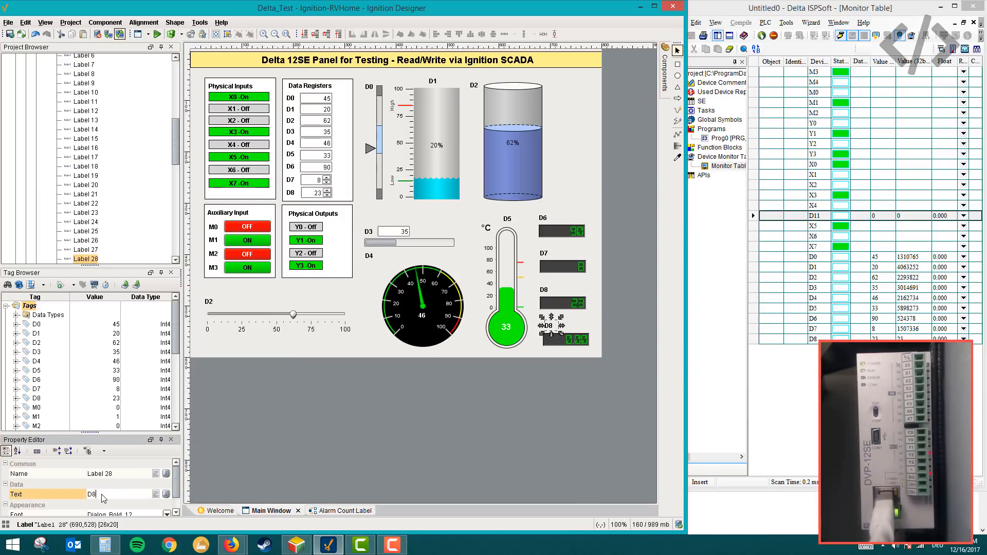
pyautogui.write('11')
pyautogui.press('Return')
# - Rename the tag New Tag to D11 and save it
pyautogui.click(549, 342)
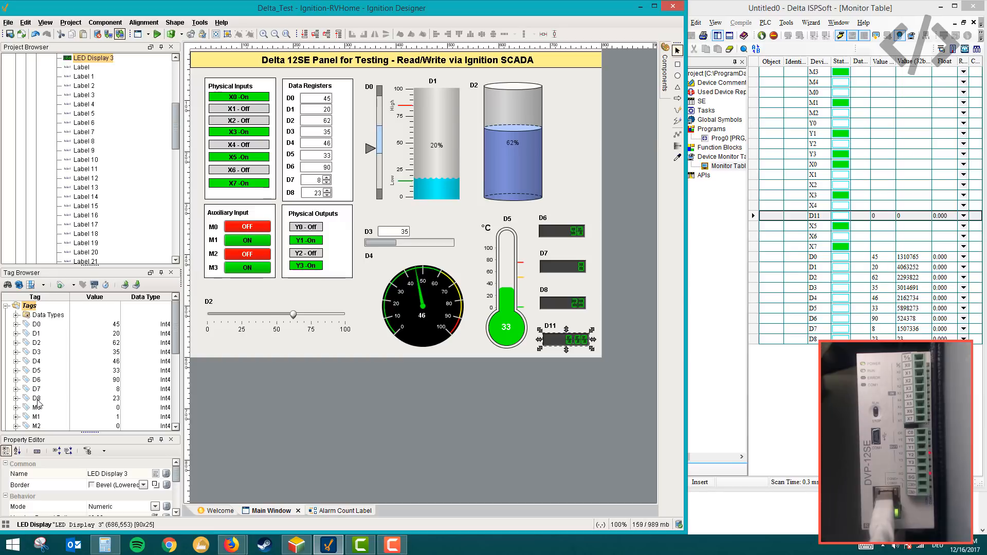
pyautogui.scroll(-6, 41, 402)
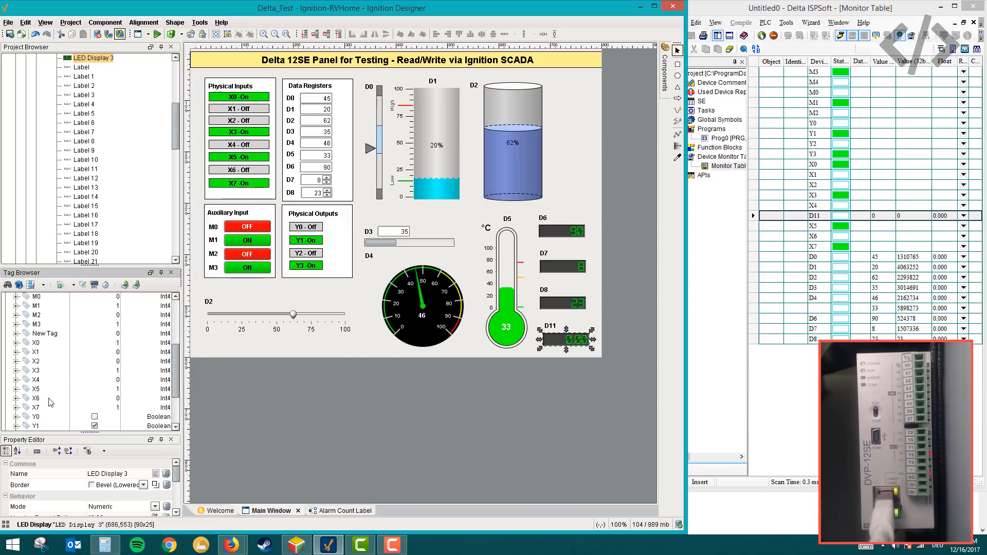
pyautogui.scroll(6, 50, 403)
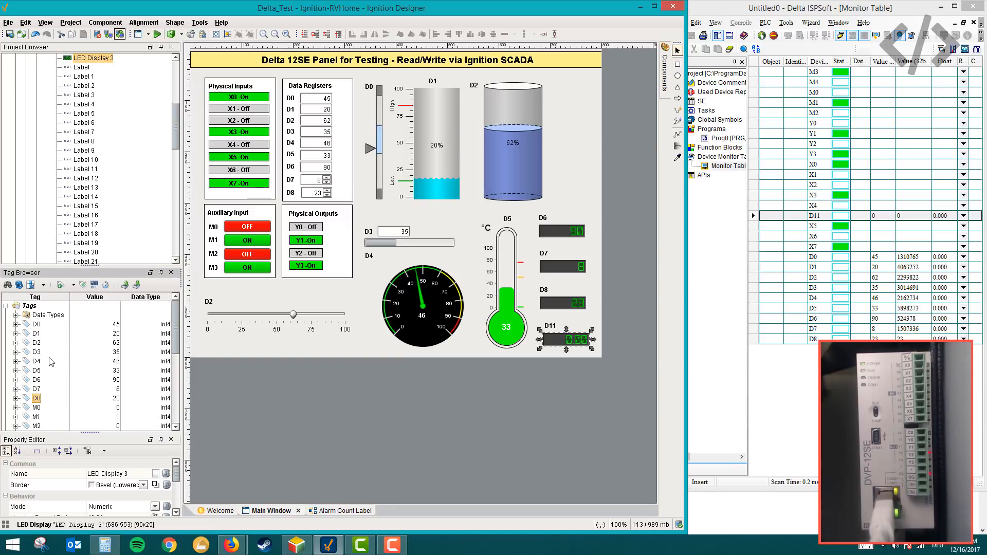
pyautogui.scroll(-3, 44, 381)
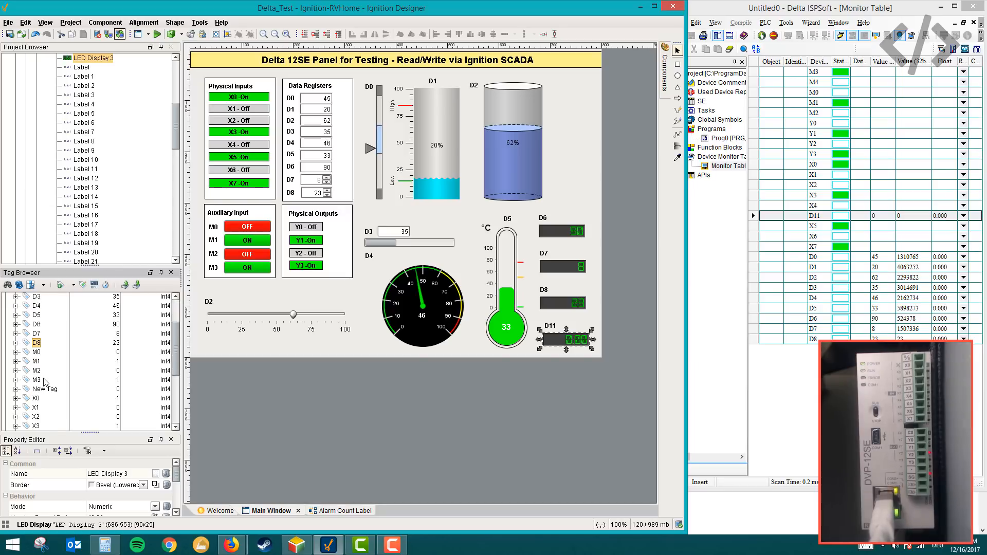
pyautogui.click(43, 354)
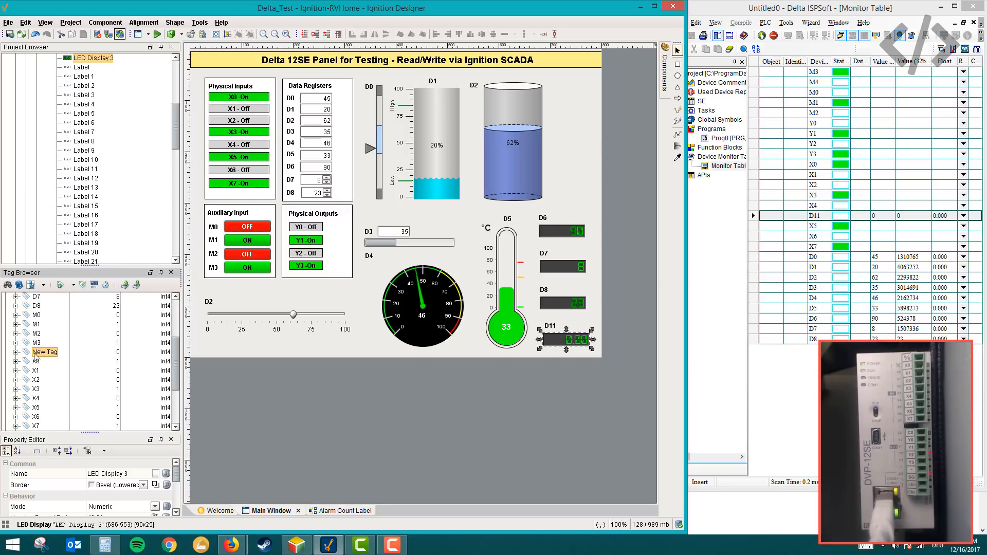
pyautogui.doubleClick(37, 354)
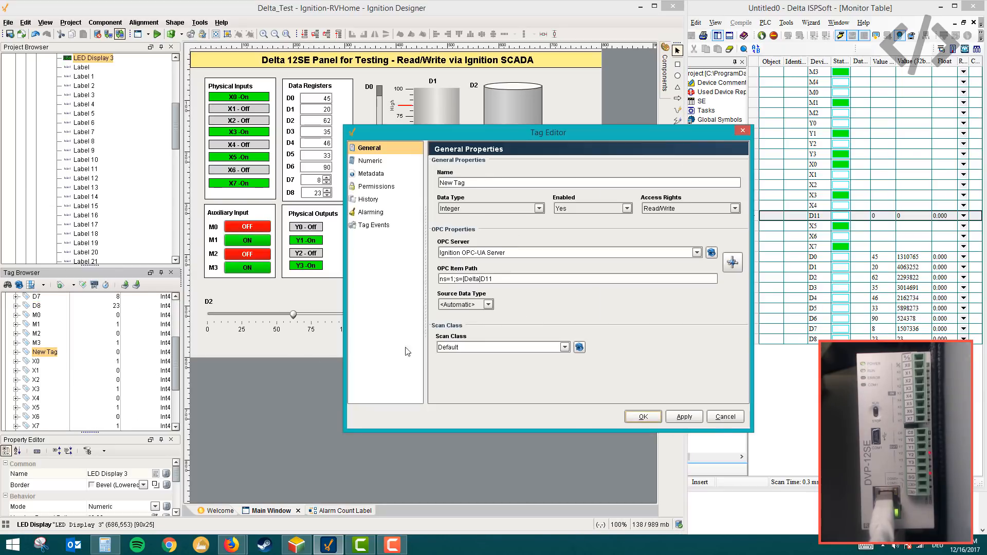
pyautogui.moveTo(463, 179); pyautogui.dragTo(421, 183)
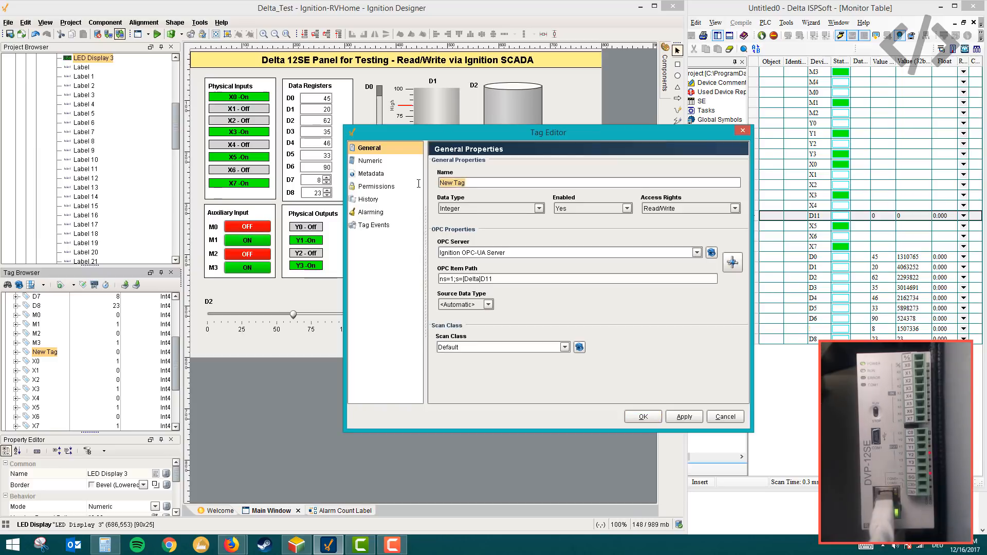
pyautogui.write('D11')
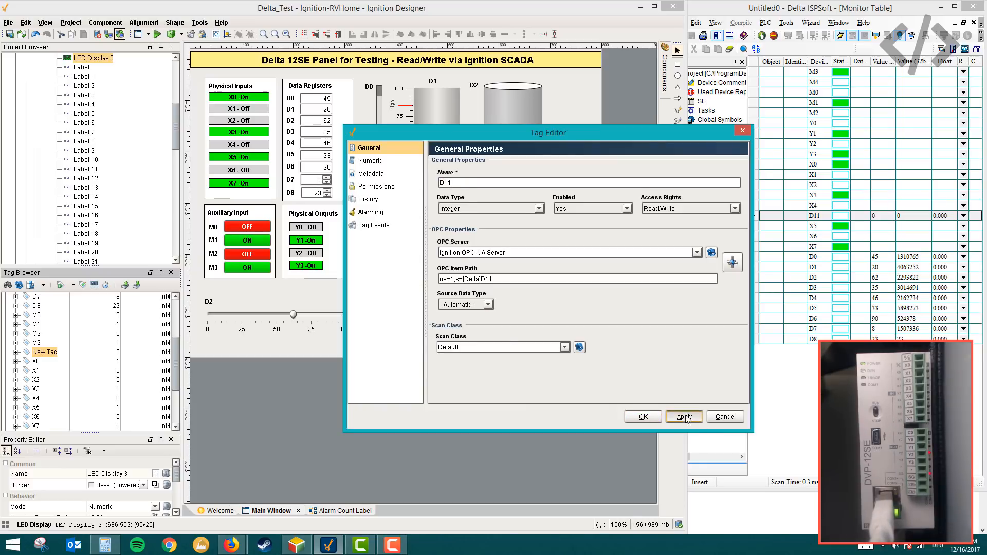
pyautogui.click(644, 418)
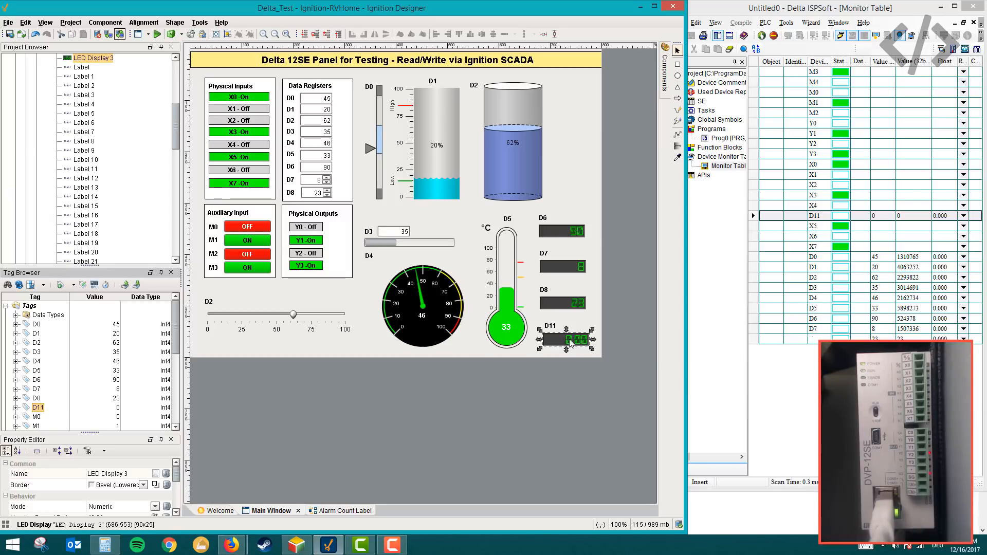
# - Bind the D11 tag to the LED display under the D11 label and start preview mode
pyautogui.click(337, 348)
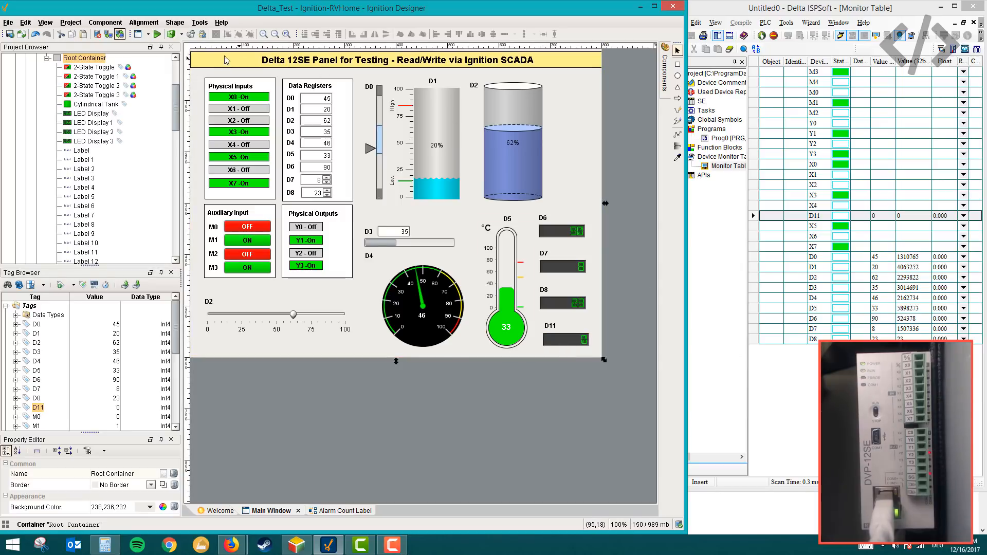
pyautogui.click(157, 34)
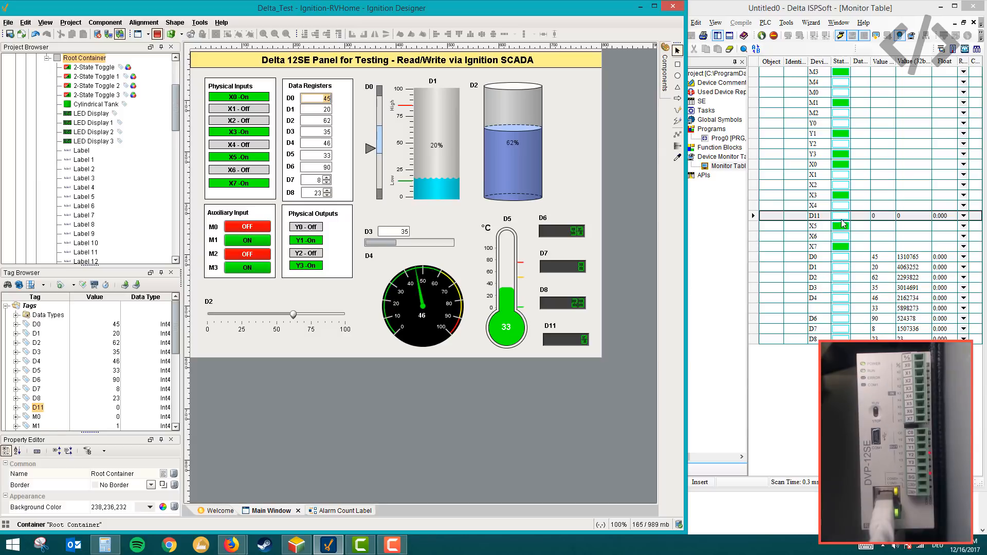
# - Switch to ISPSoft and write a 16-bit present value of 50 to D11 from the monitor table
pyautogui.rightClick(874, 218)
pyautogui.click(895, 263)
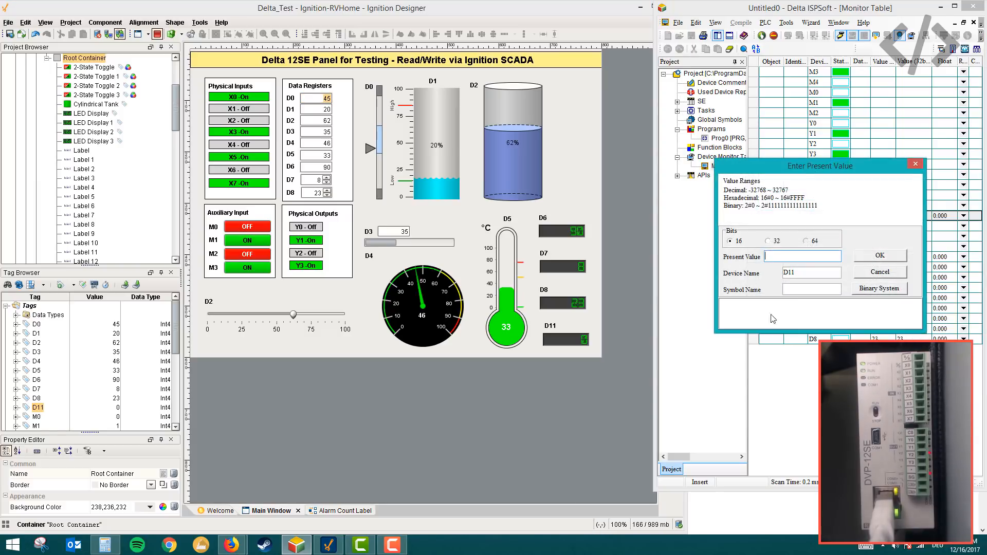
pyautogui.write('50')
pyautogui.click(875, 260)
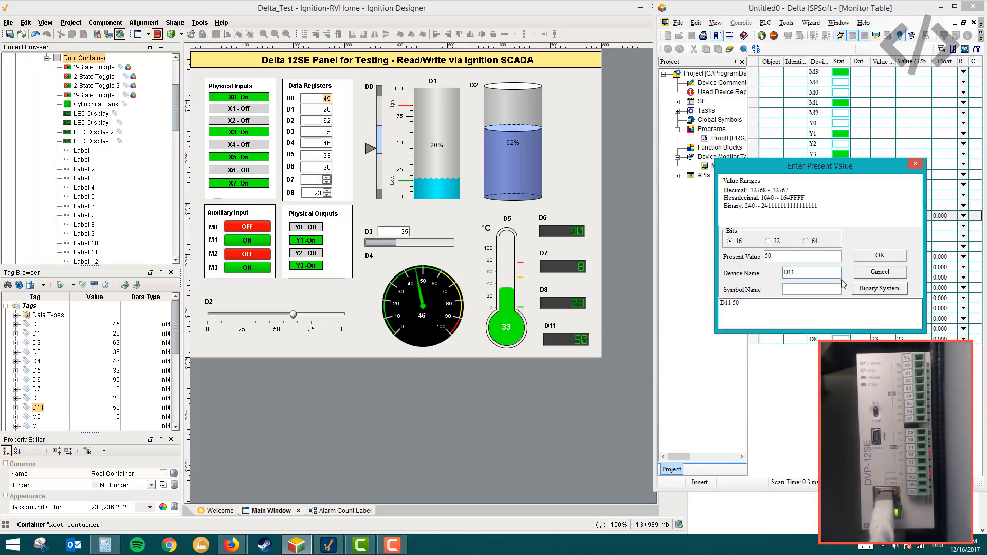
pyautogui.click(866, 273)
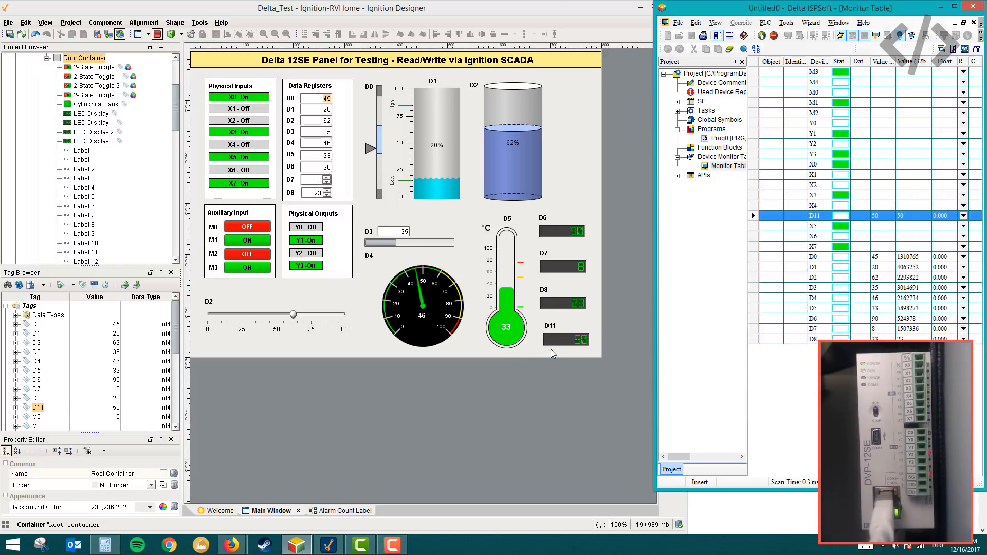
# - Check the D11 LED display in Ignition Designer and switch to the Google Slides presentation in Firefox
pyautogui.click(576, 346)
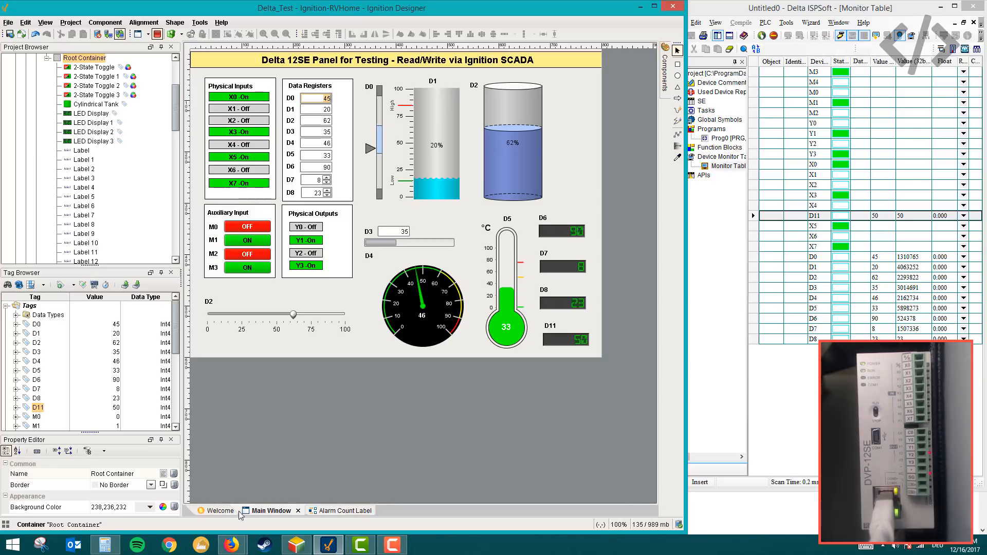
pyautogui.moveTo(231, 544)
pyautogui.click(252, 498)
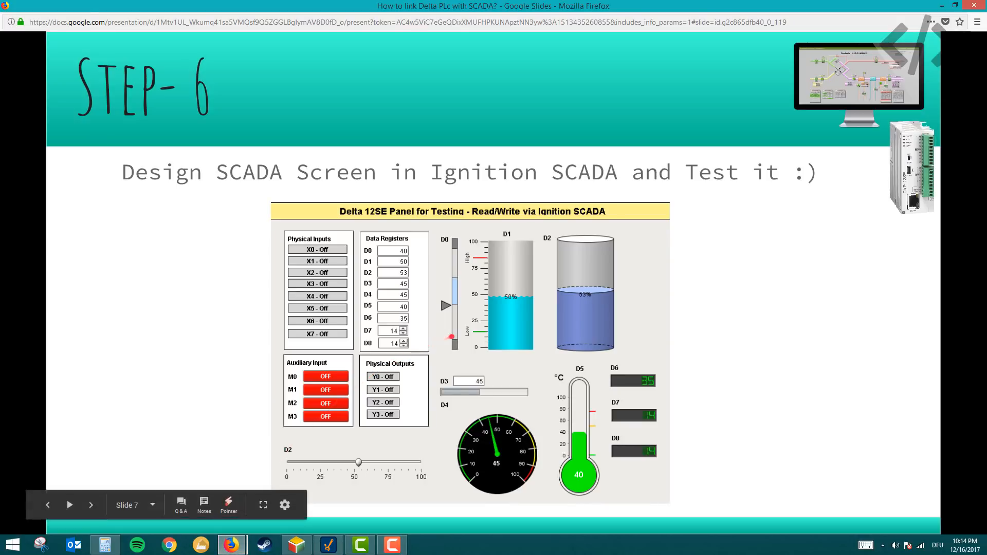